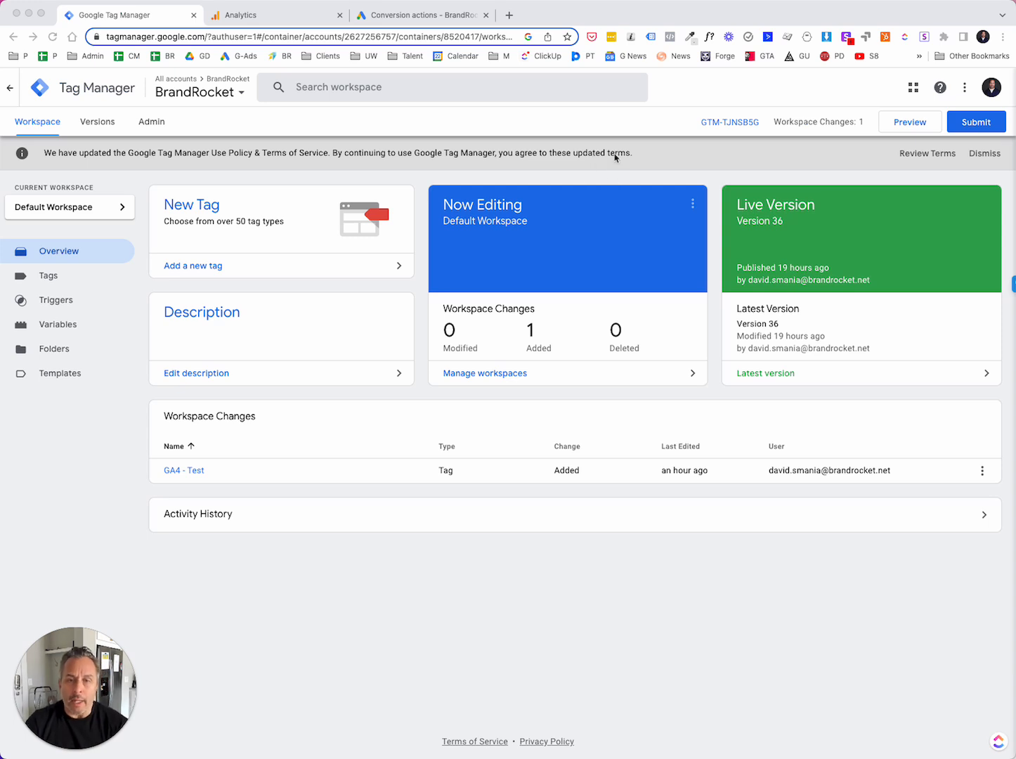
# Step: Review the configuration and firing trigger of the existing "GA 4 - Form Submission" tag in the container's tag list
pyautogui.click(417, 568)
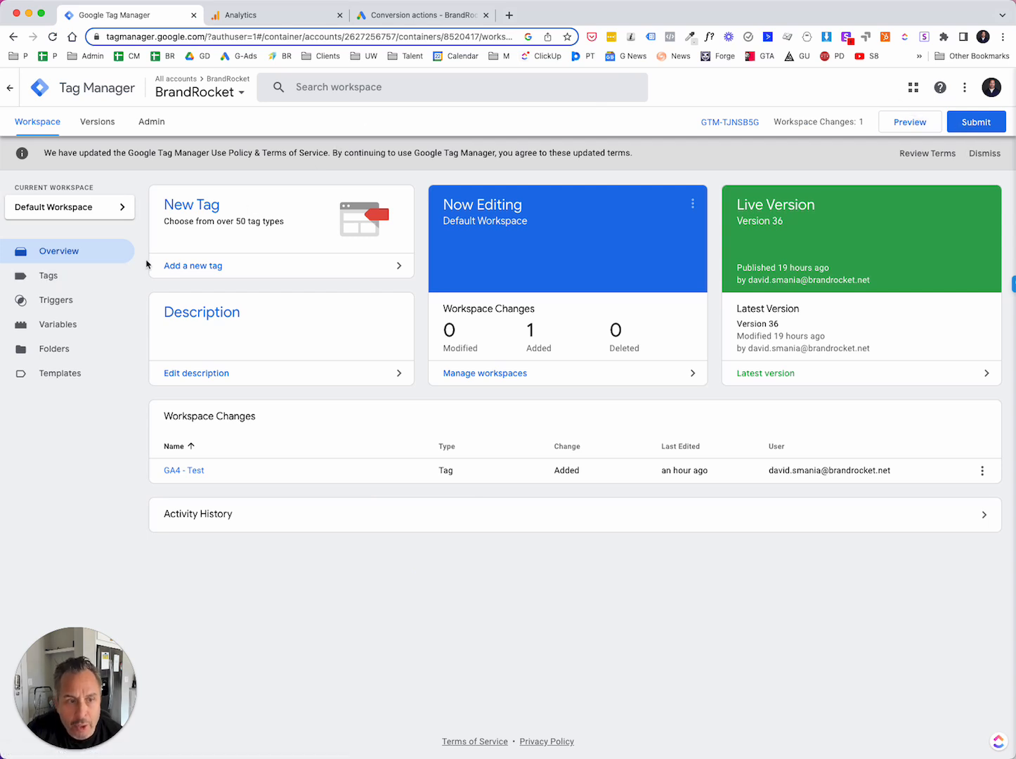
pyautogui.click(45, 281)
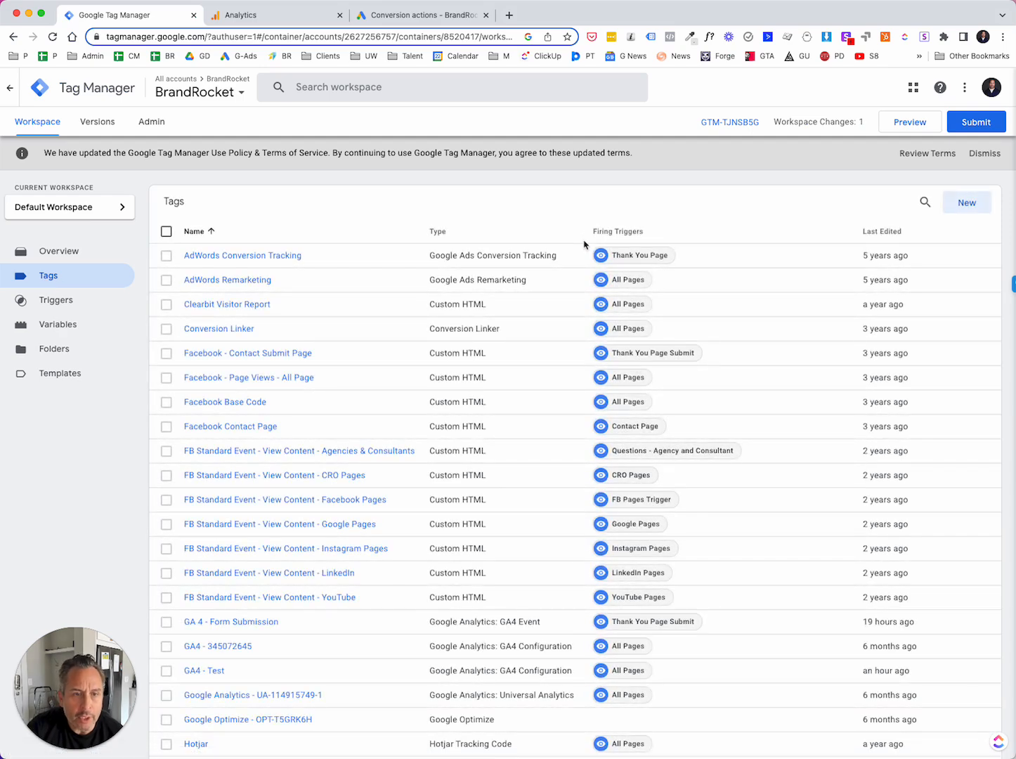
pyautogui.scroll(-5, 359, 227)
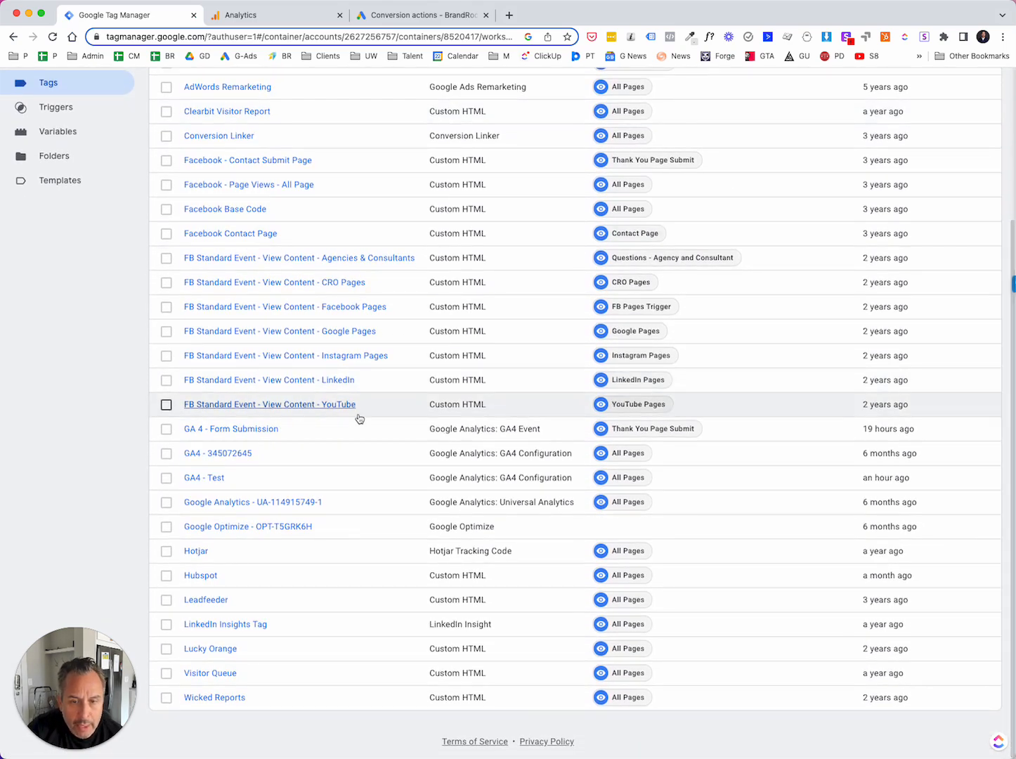
pyautogui.click(240, 433)
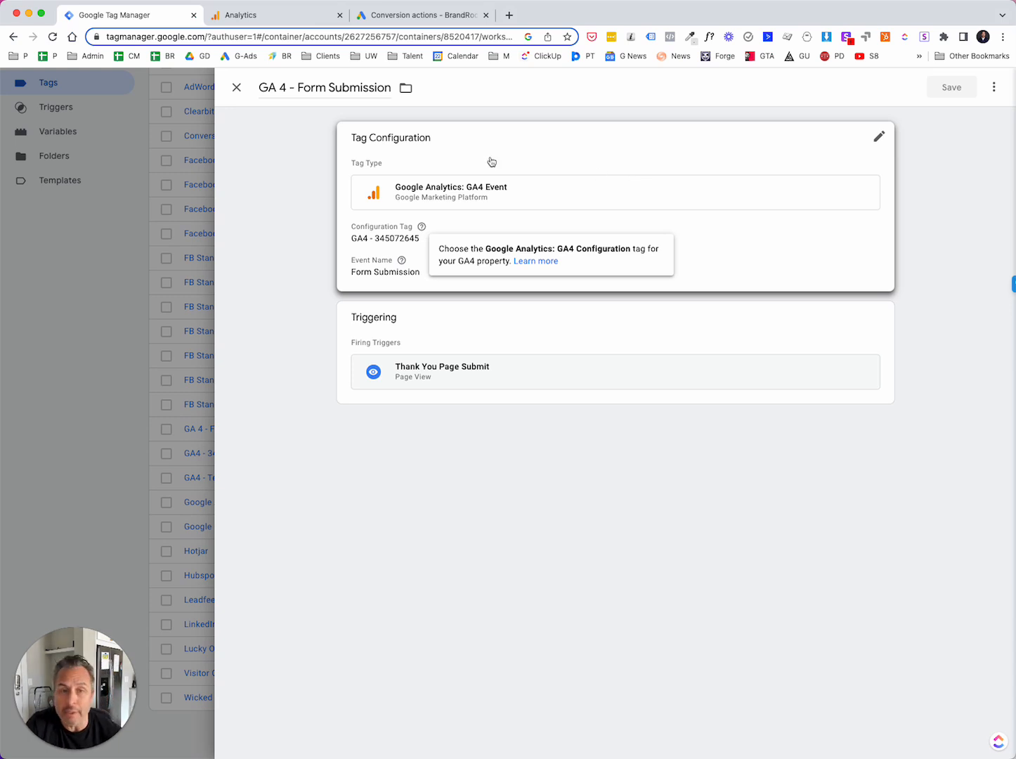
pyautogui.click(236, 88)
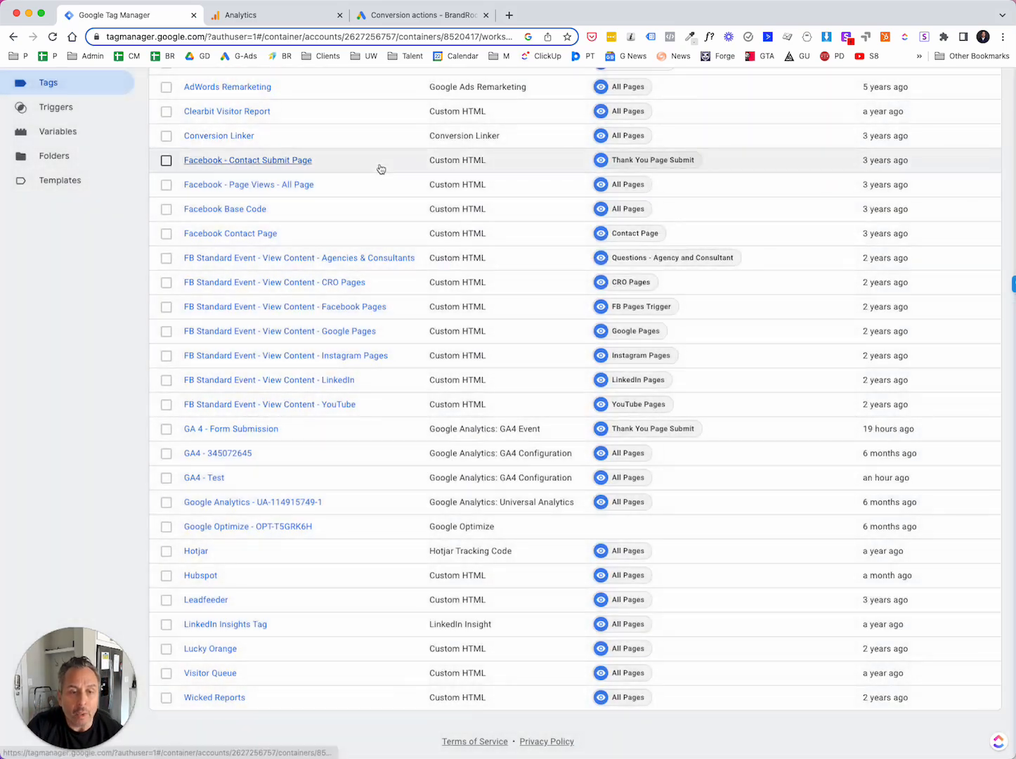
pyautogui.scroll(2, 284, 371)
pyautogui.scroll(2, 284, 371)
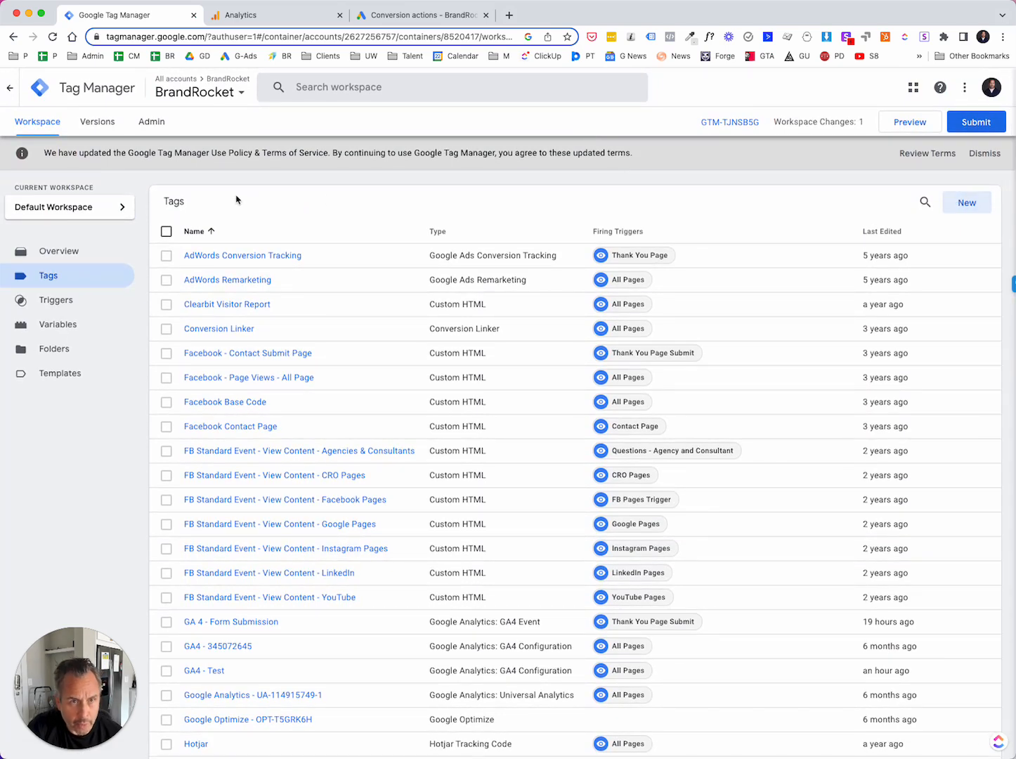
# Step: Create a new tag of type Google Analytics: GA4 Event
pyautogui.click(966, 204)
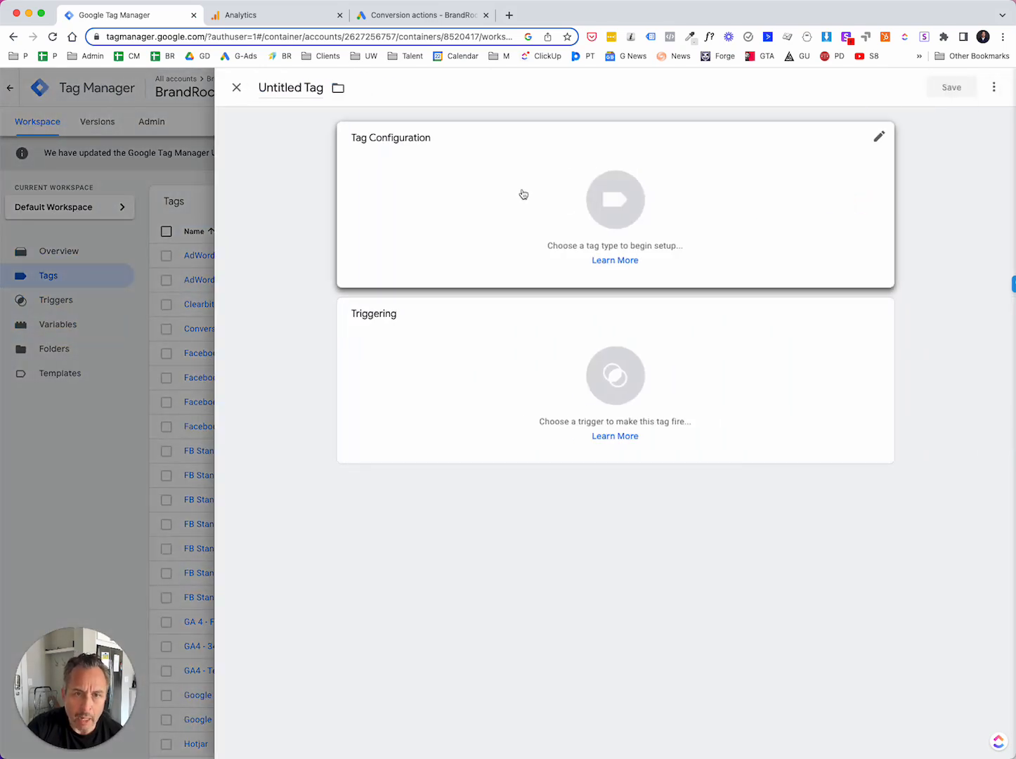
pyautogui.click(601, 194)
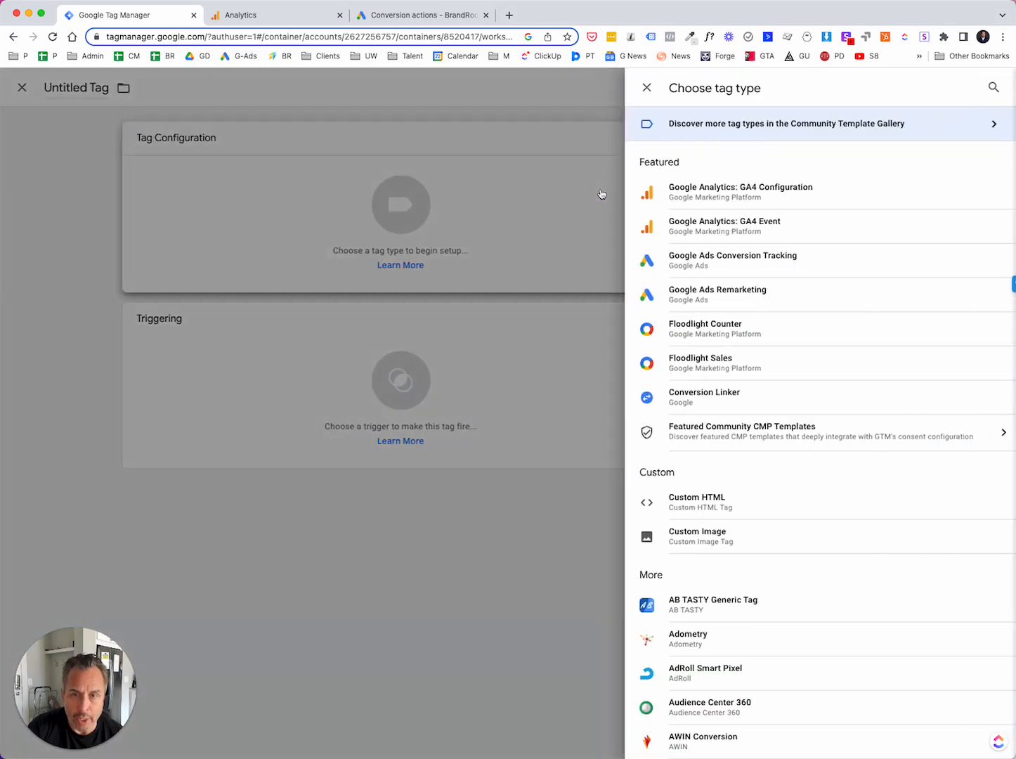
pyautogui.click(731, 224)
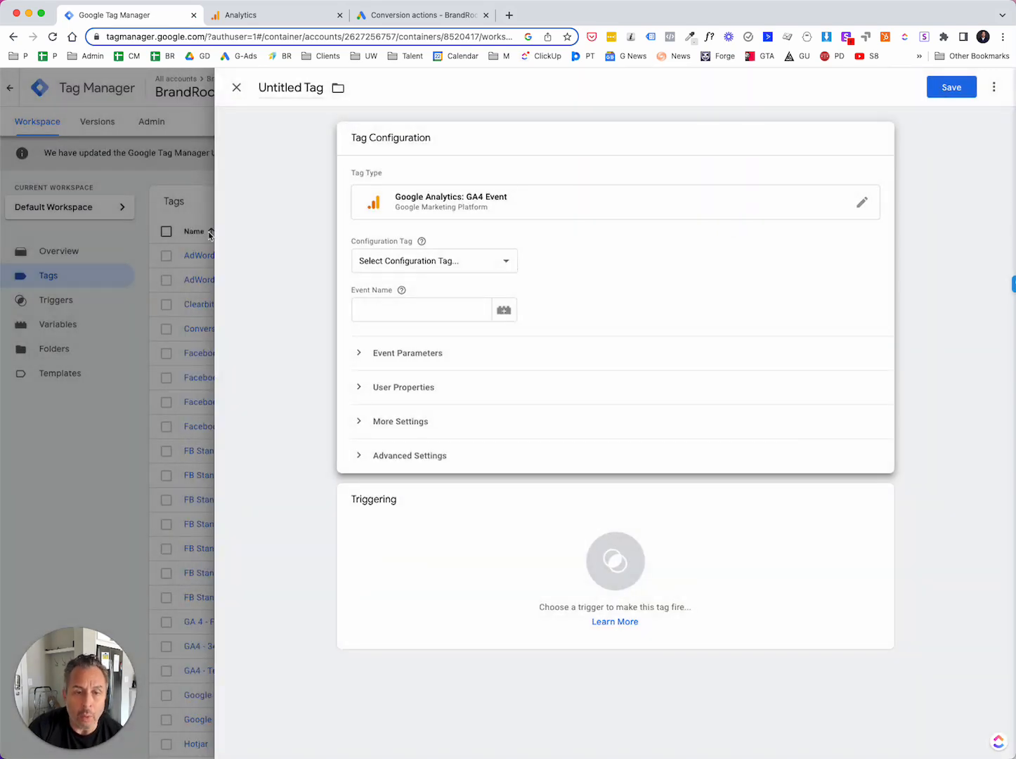
# Step: Set the tag's event name to "Form Submission 2" and choose the GA4 configuration tag named with the property ID
pyautogui.click(391, 309)
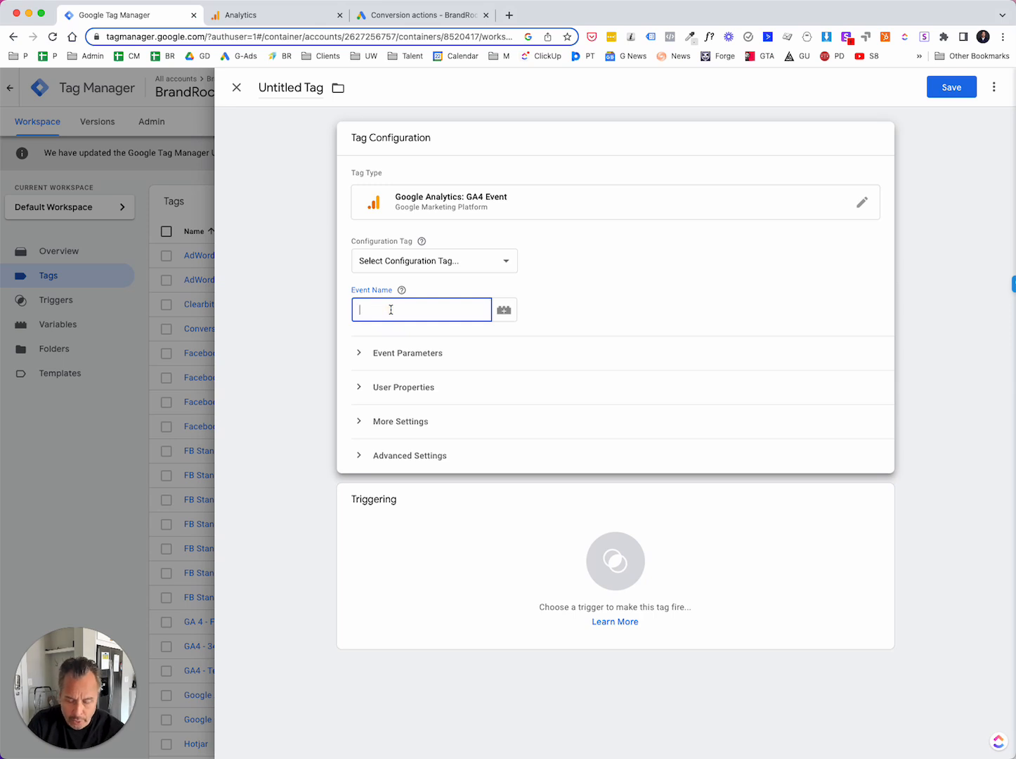
pyautogui.write('Form Su')
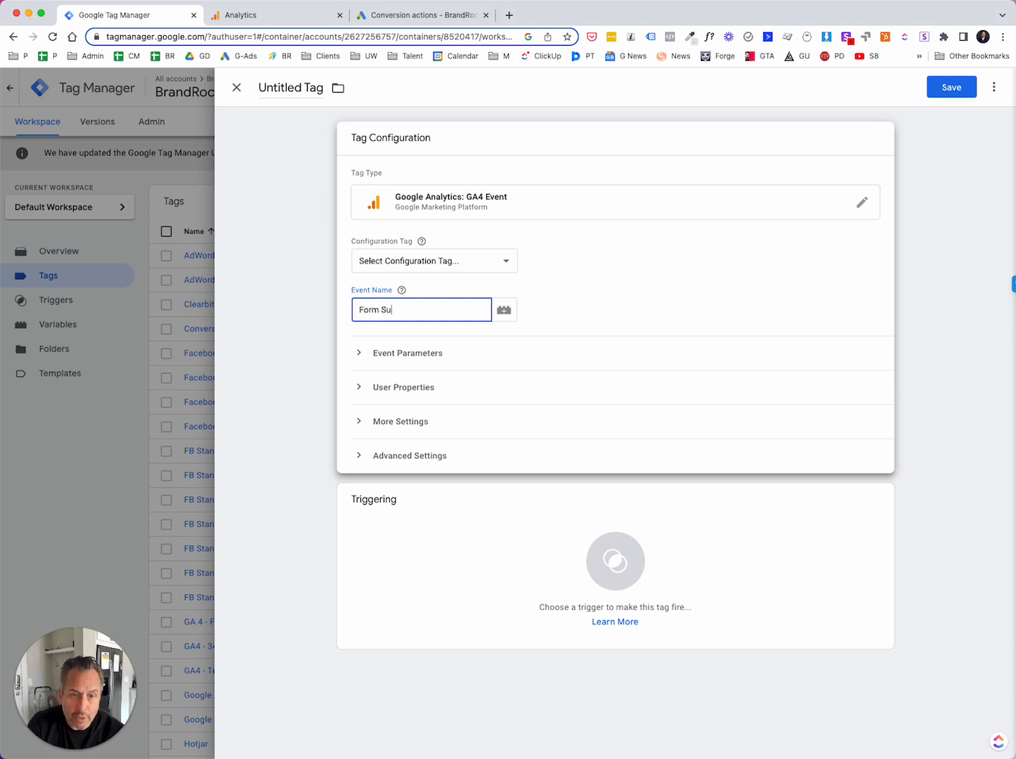
pyautogui.write('bmission 2')
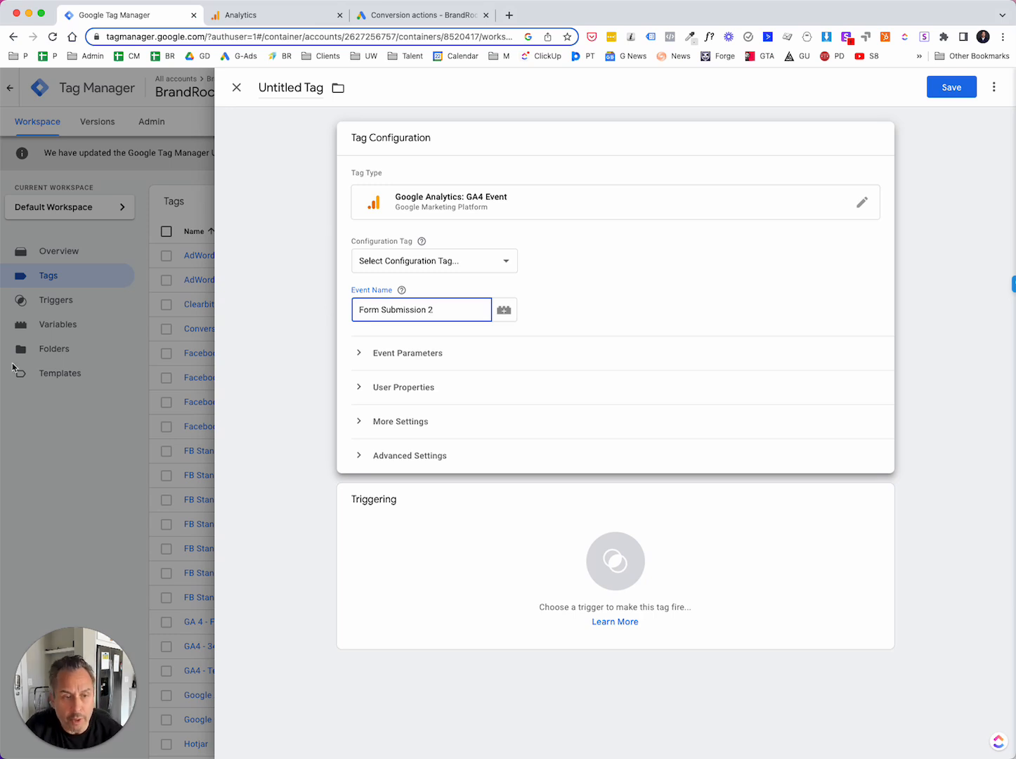
pyautogui.press('super+Tab')
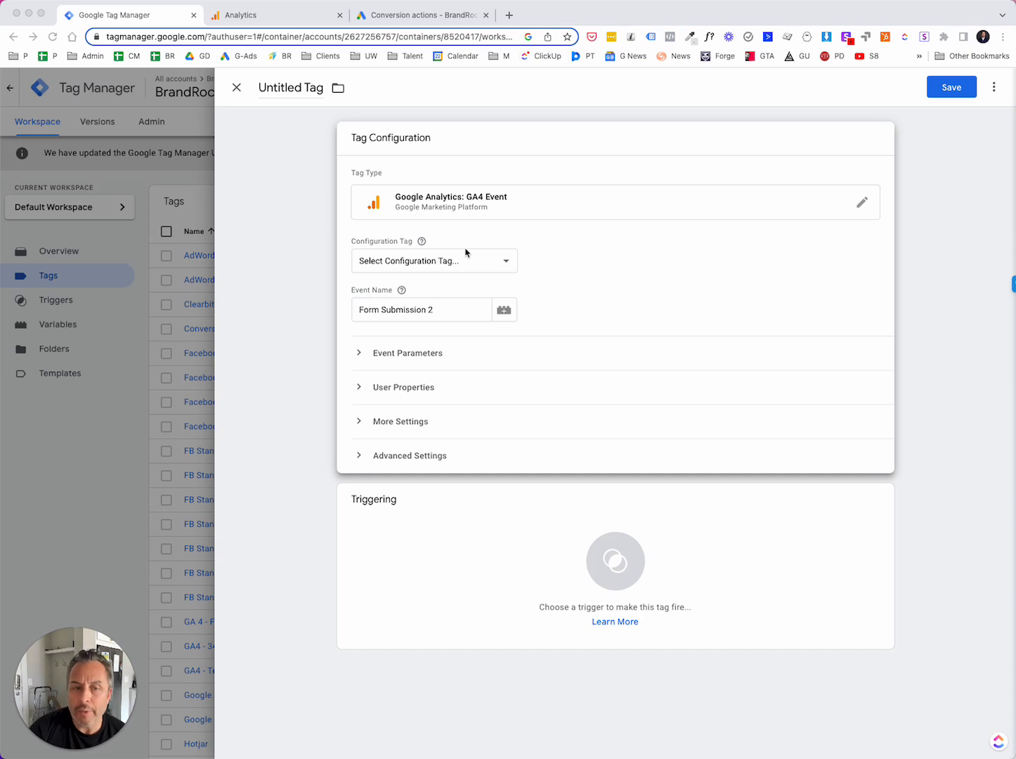
pyautogui.click(507, 264)
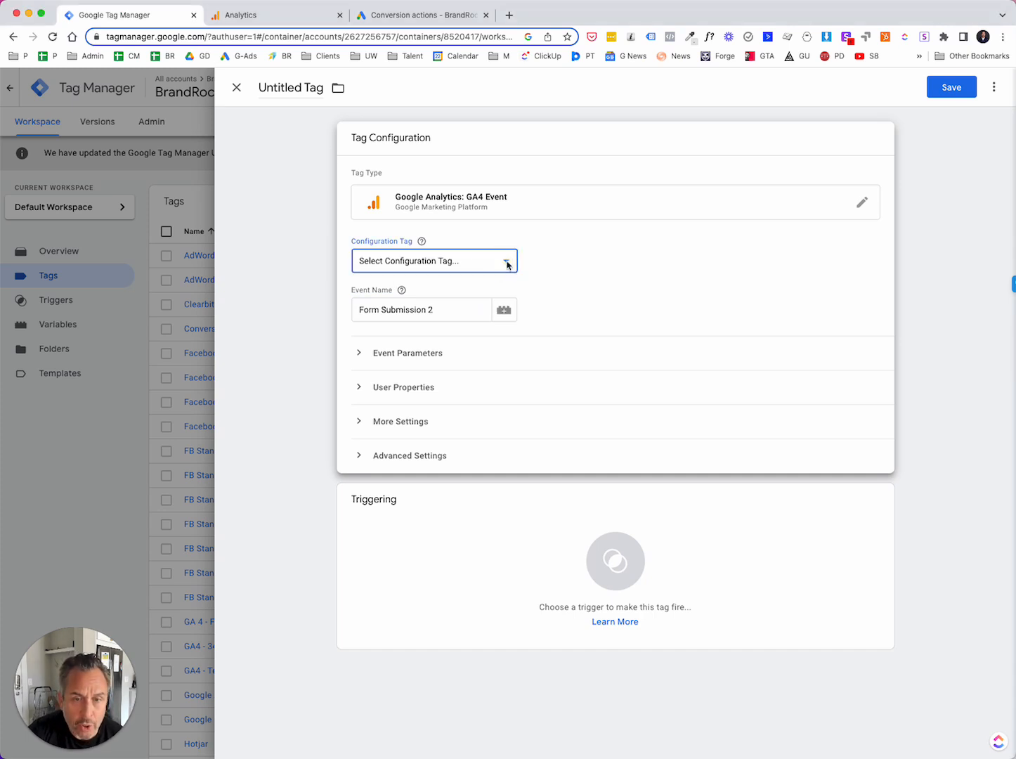
pyautogui.click(485, 265)
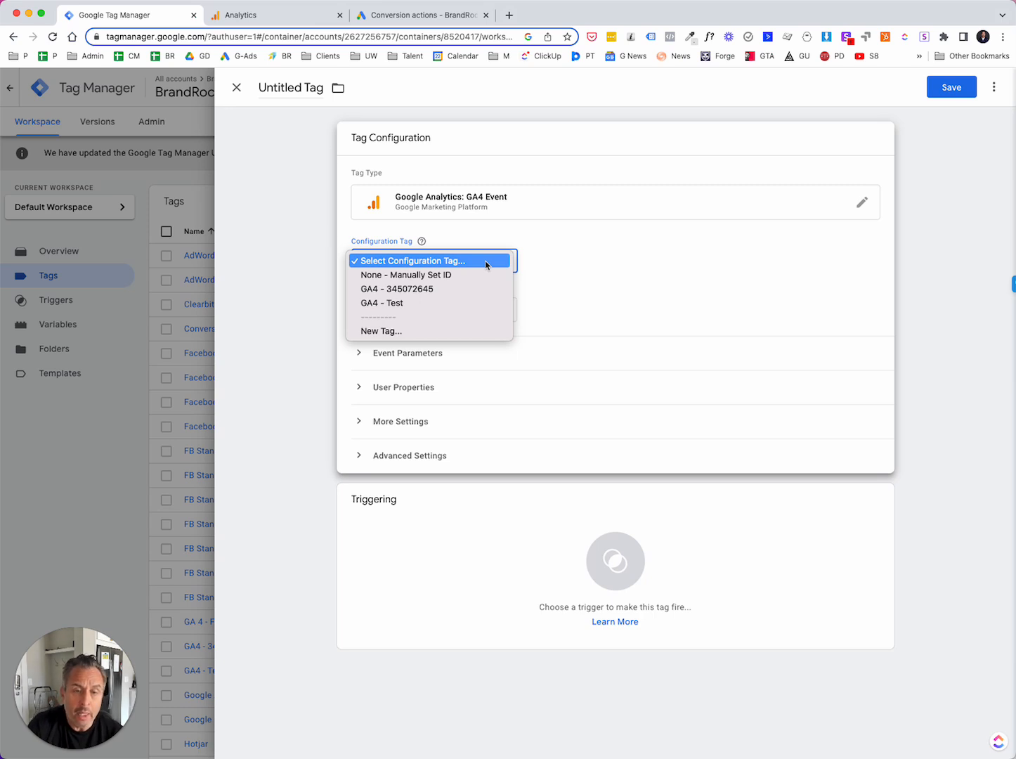
pyautogui.click(421, 290)
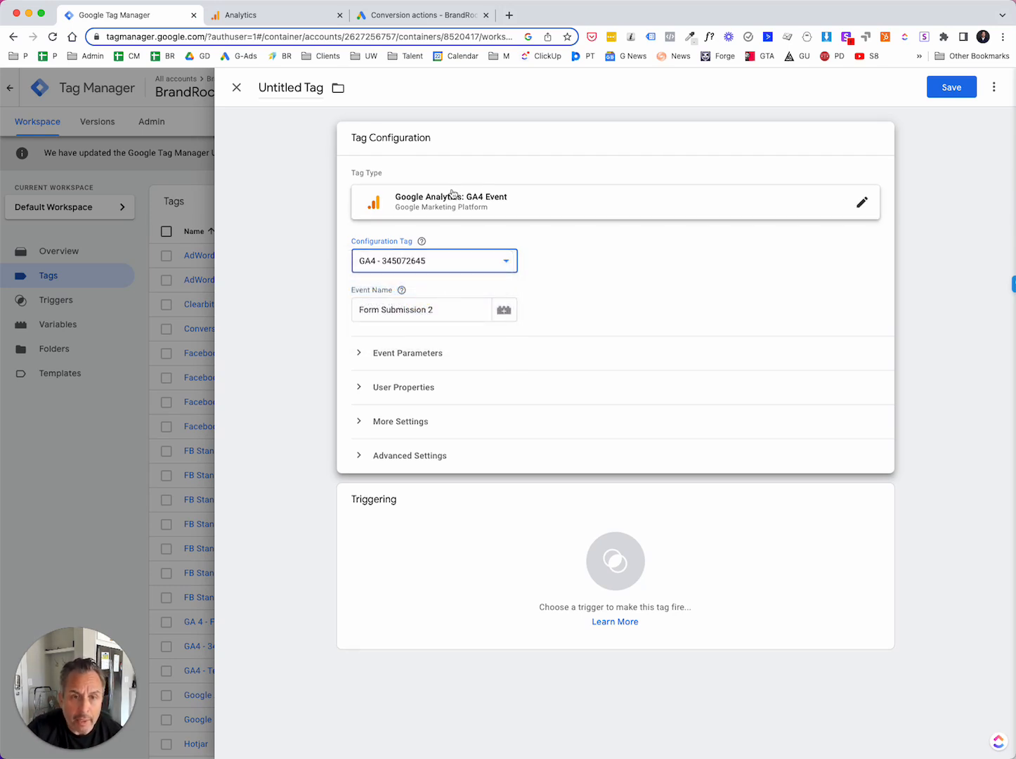
# Step: Add a new Page View trigger to the tag and set it to fire on Some Page Views
pyautogui.click(594, 537)
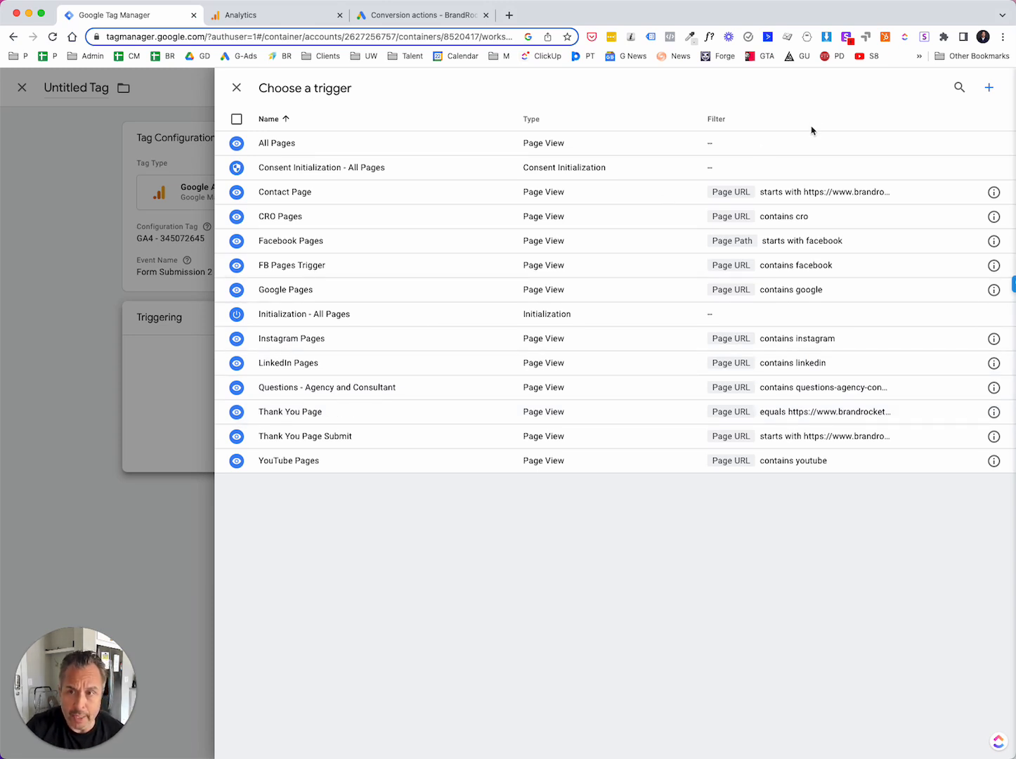
pyautogui.click(988, 89)
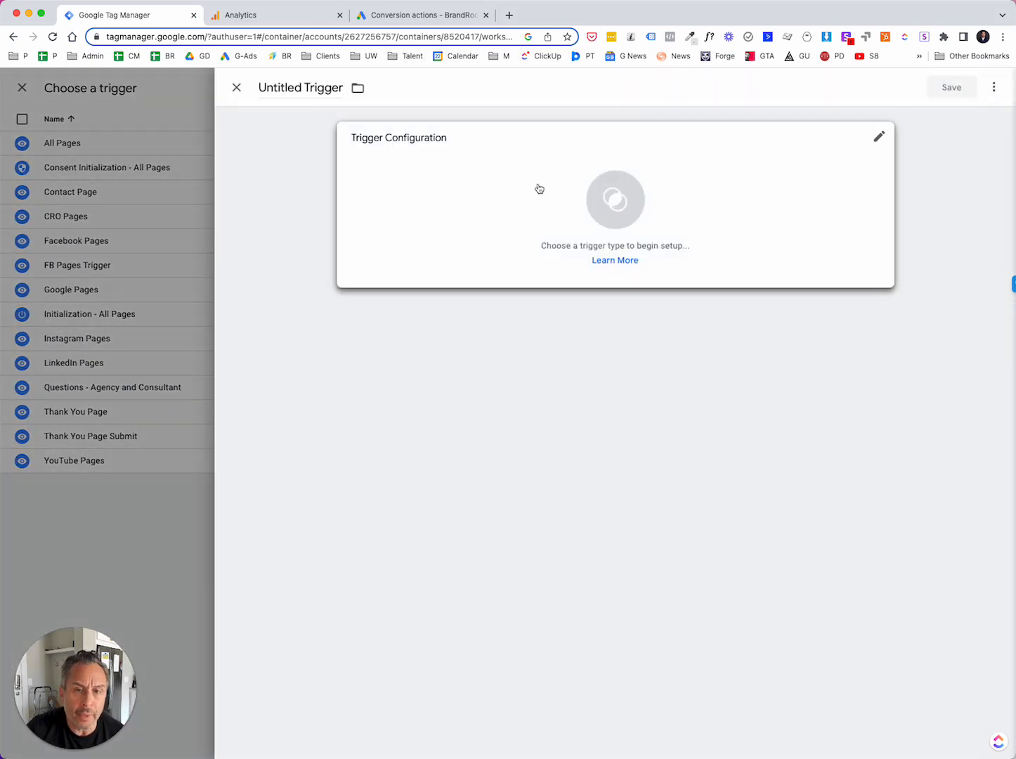
pyautogui.click(610, 196)
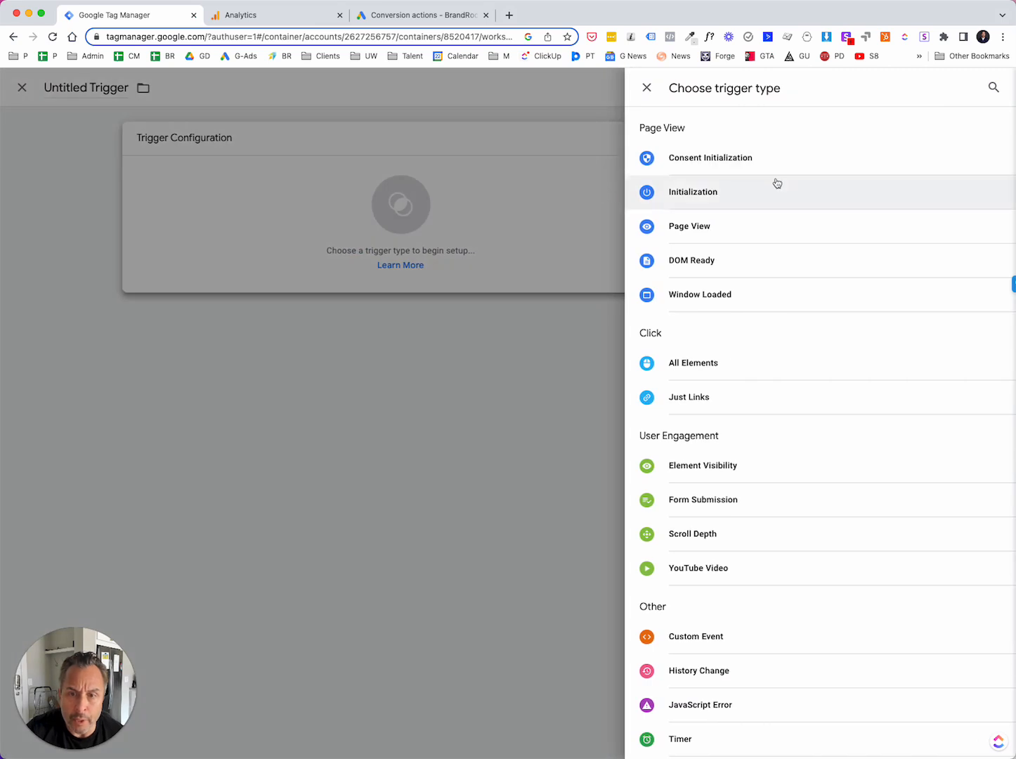
pyautogui.click(738, 226)
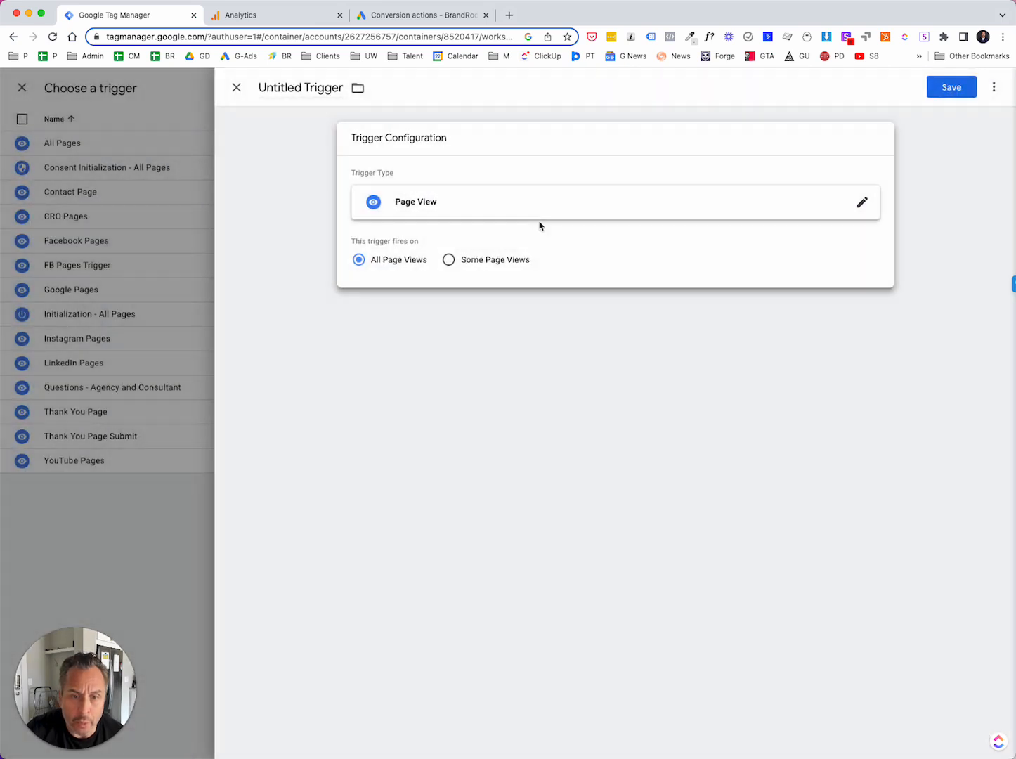
pyautogui.click(447, 261)
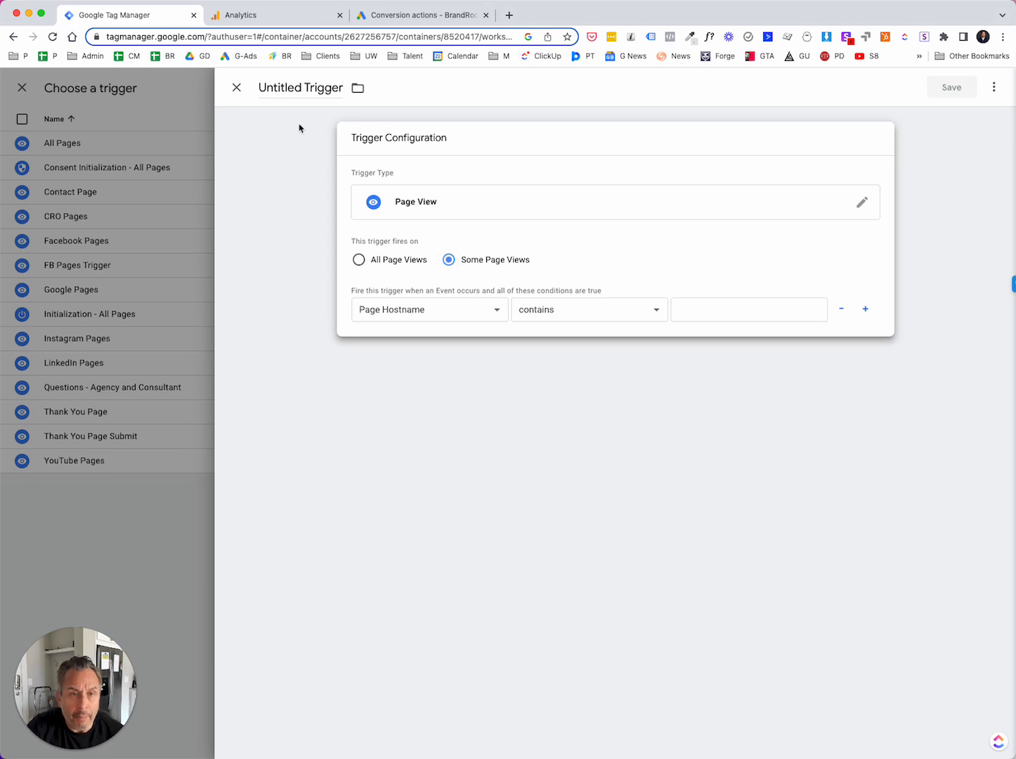
# Step: Name the new trigger "Page View - Thank you Test"
pyautogui.moveTo(261, 87); pyautogui.dragTo(338, 87)
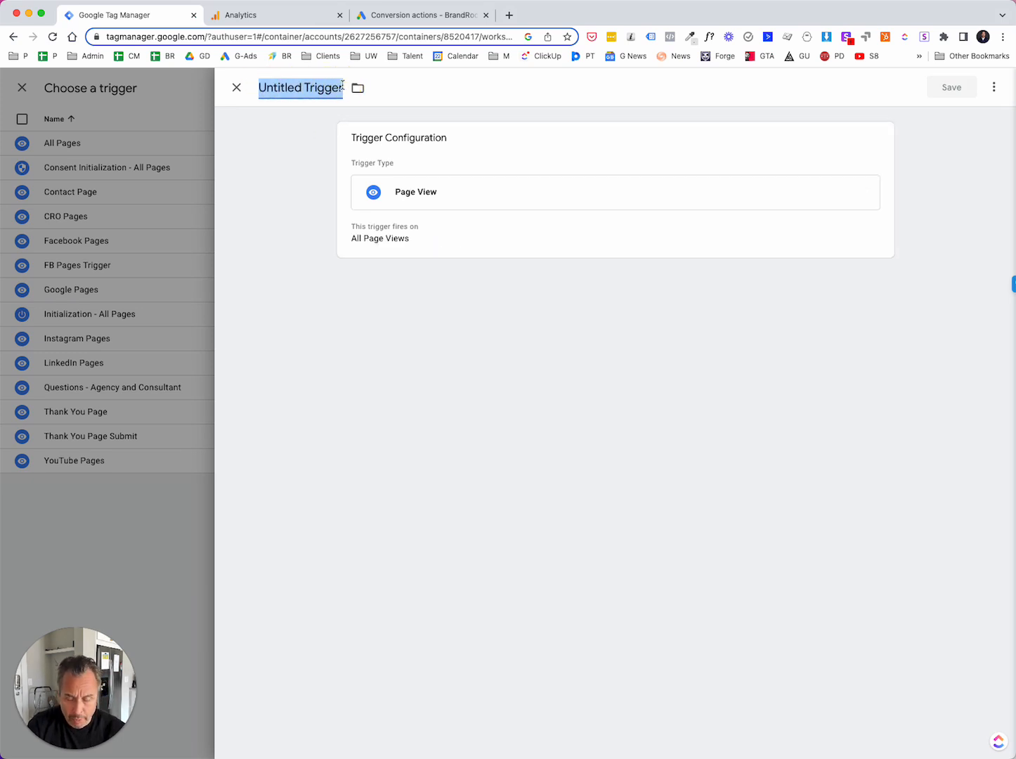
pyautogui.write('Page ')
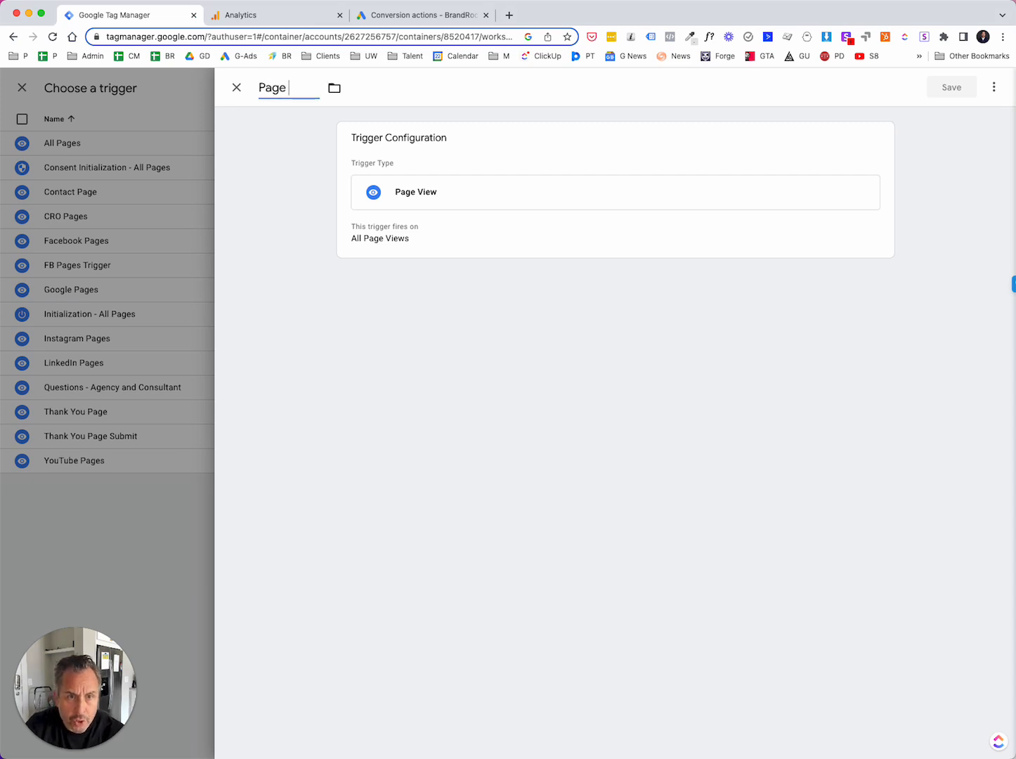
pyautogui.write('View - Thank')
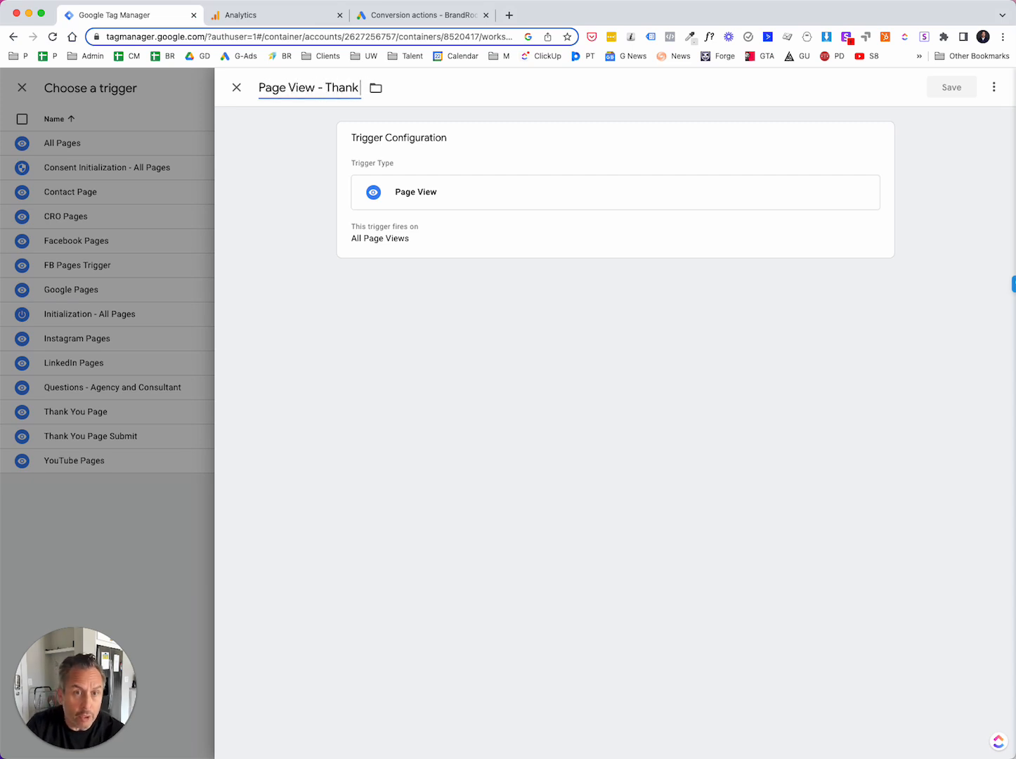
pyautogui.write(' you Req')
pyautogui.press('BackSpace')
pyautogui.press('BackSpace')
pyautogui.write('st')
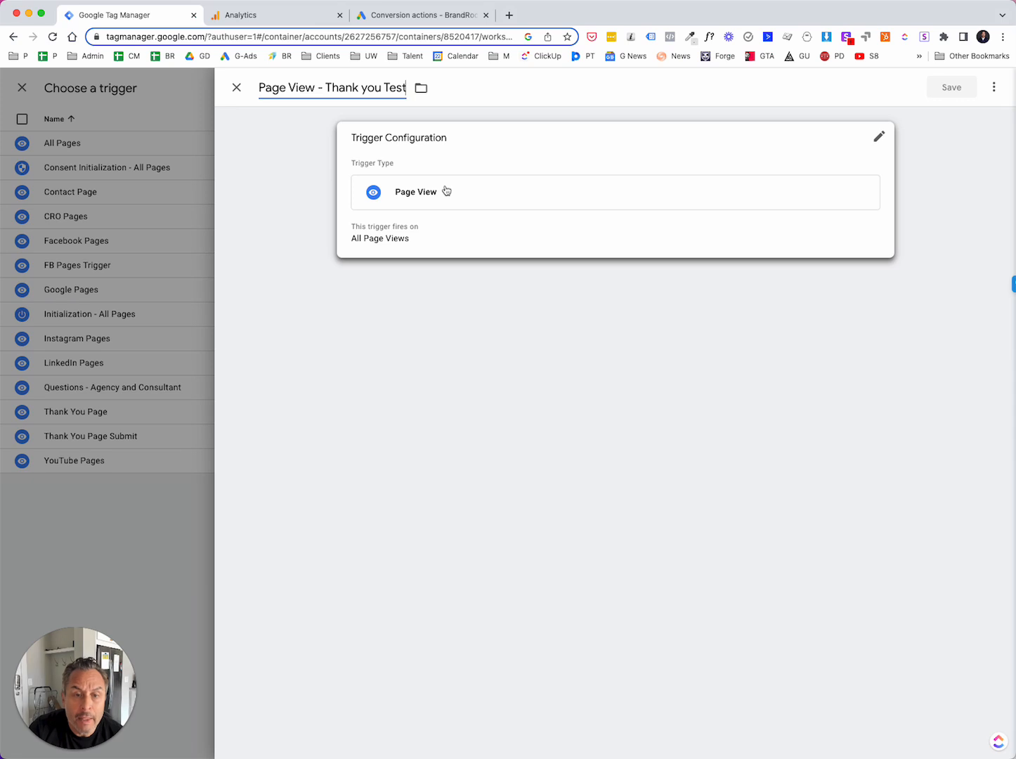
# Step: Set the trigger's firing condition to Page URL contains "thank-you" and save the trigger
pyautogui.click(408, 237)
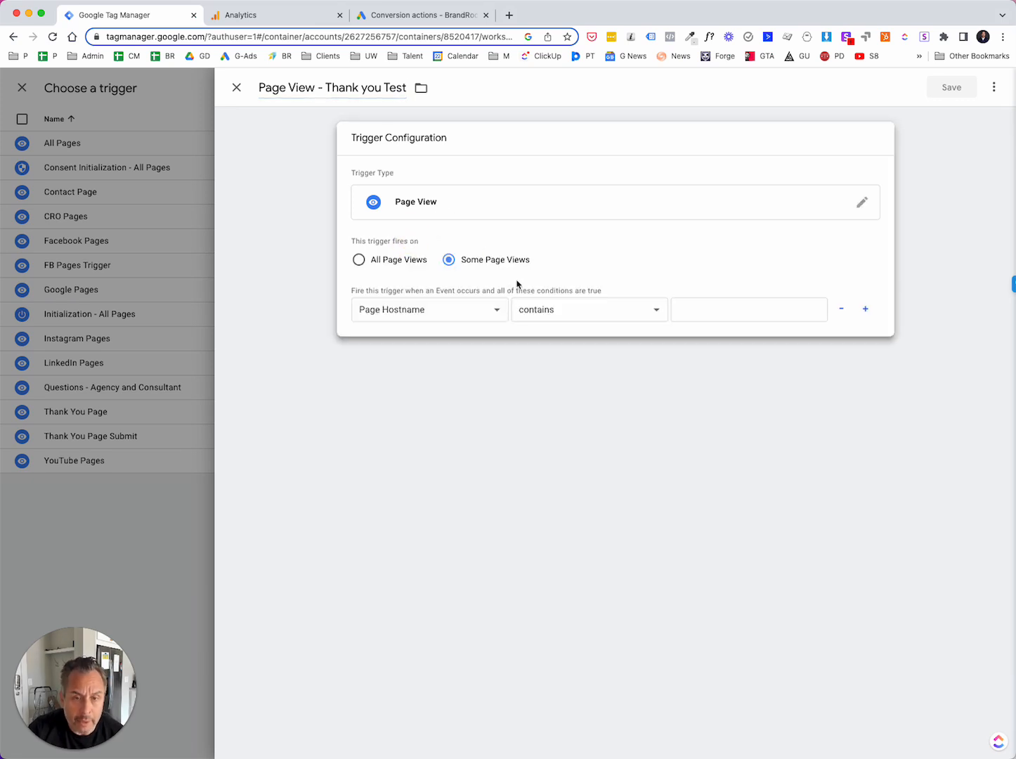
pyautogui.click(497, 312)
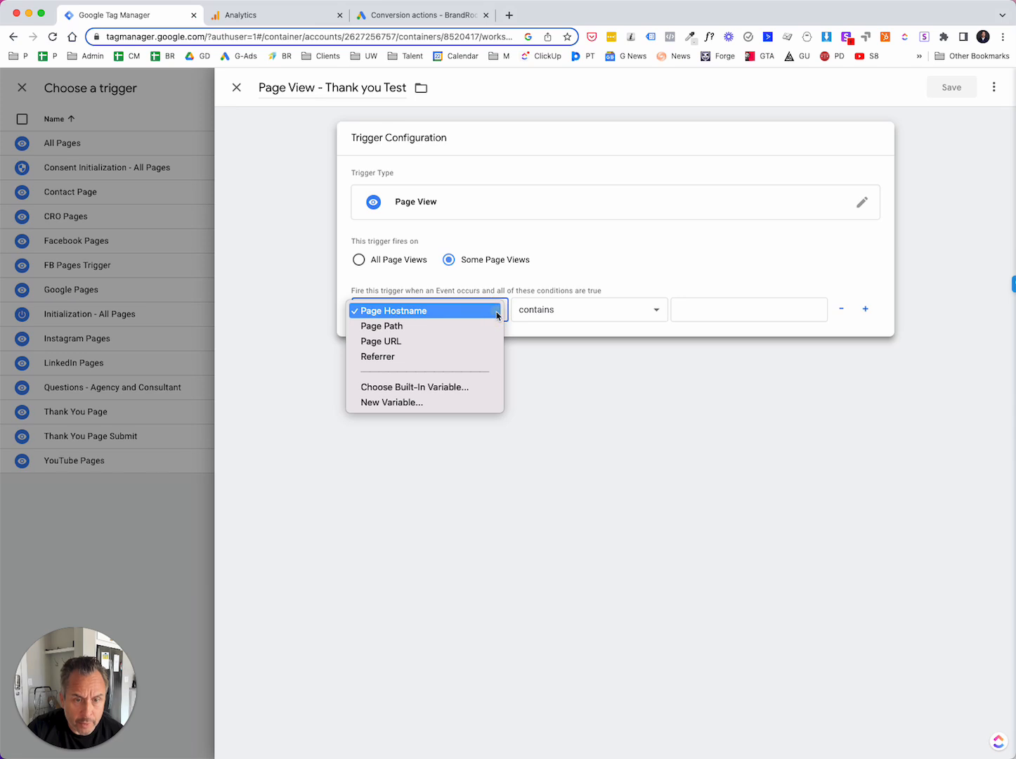
pyautogui.click(454, 342)
pyautogui.click(698, 308)
pyautogui.write('thanks')
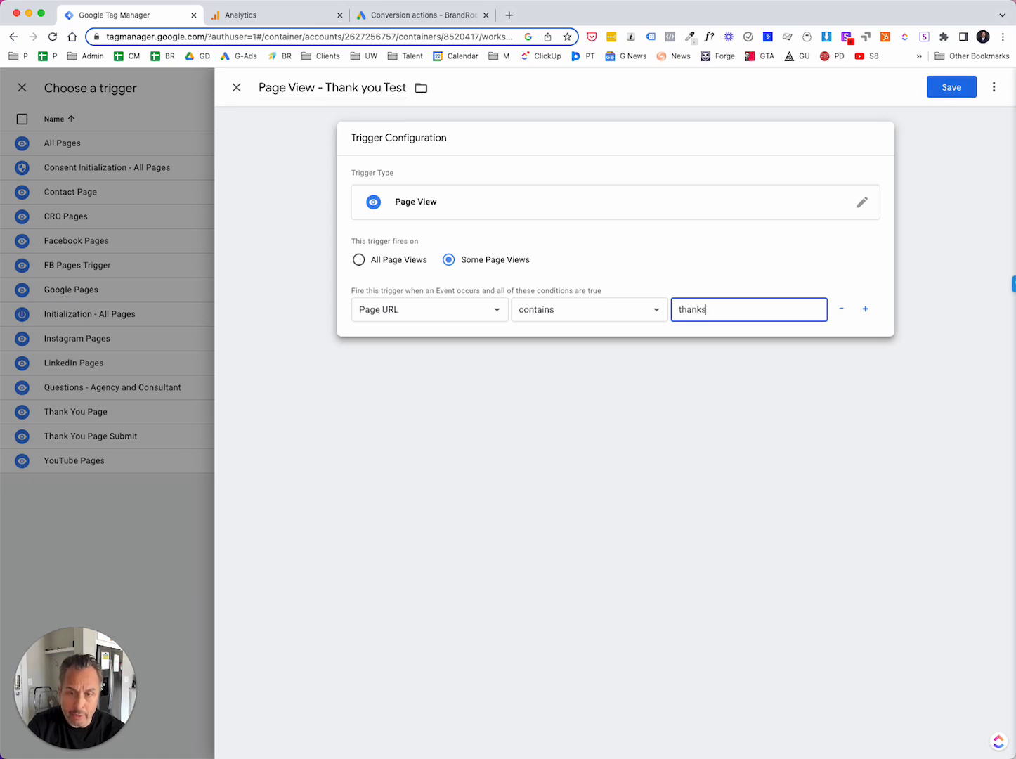
pyautogui.press('BackSpace')
pyautogui.write('-you')
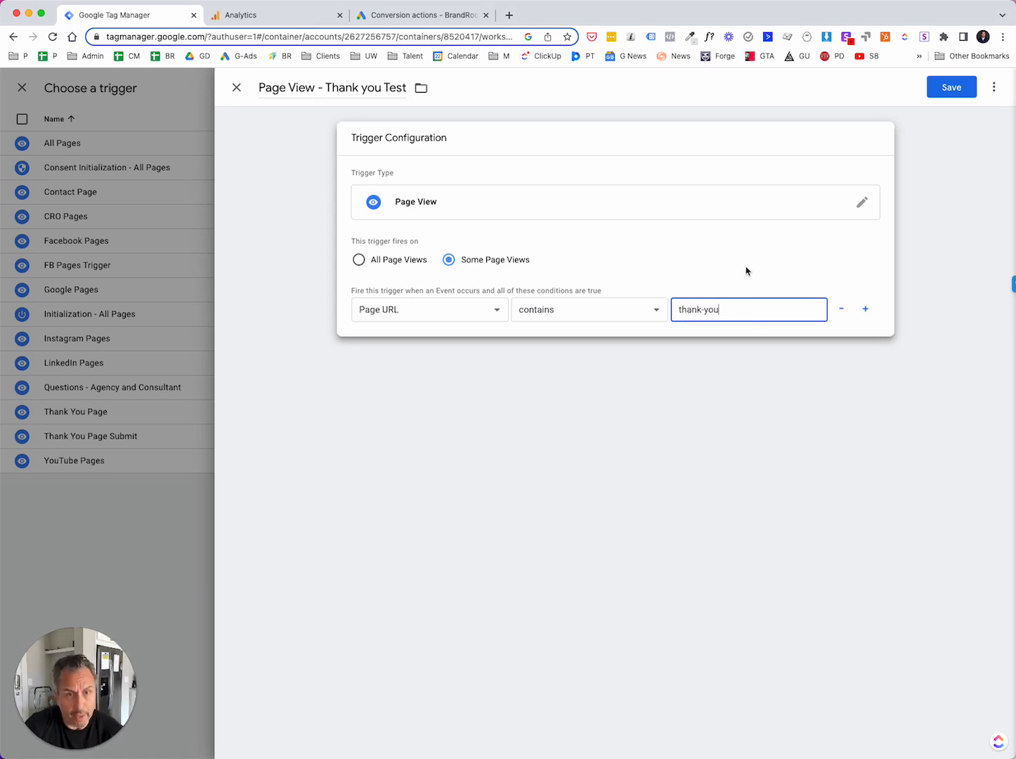
pyautogui.click(944, 91)
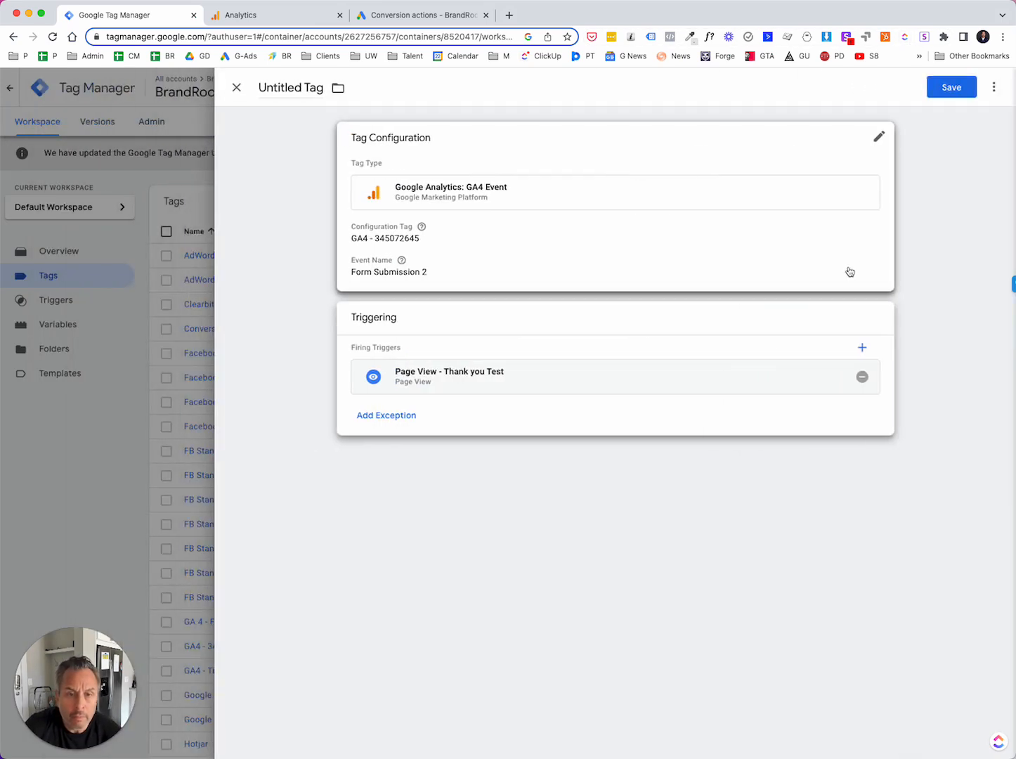
# Step: Name the tag "GA4 Event - Thank You Page" and save it
pyautogui.click(269, 85)
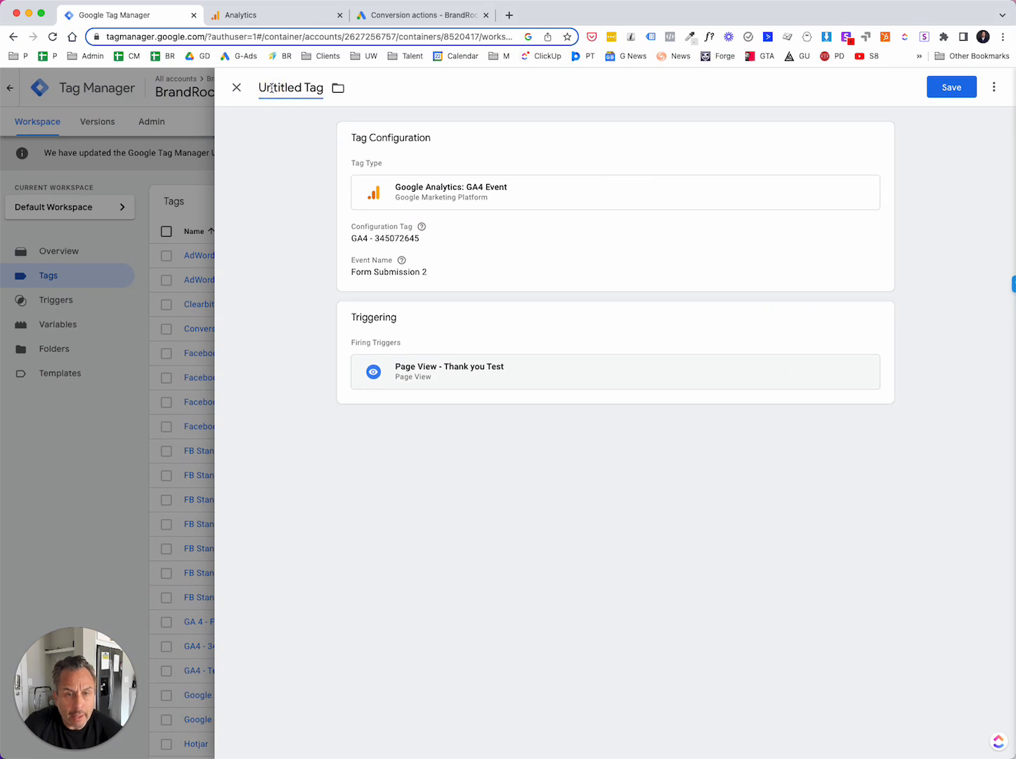
pyautogui.moveTo(257, 87); pyautogui.dragTo(325, 94)
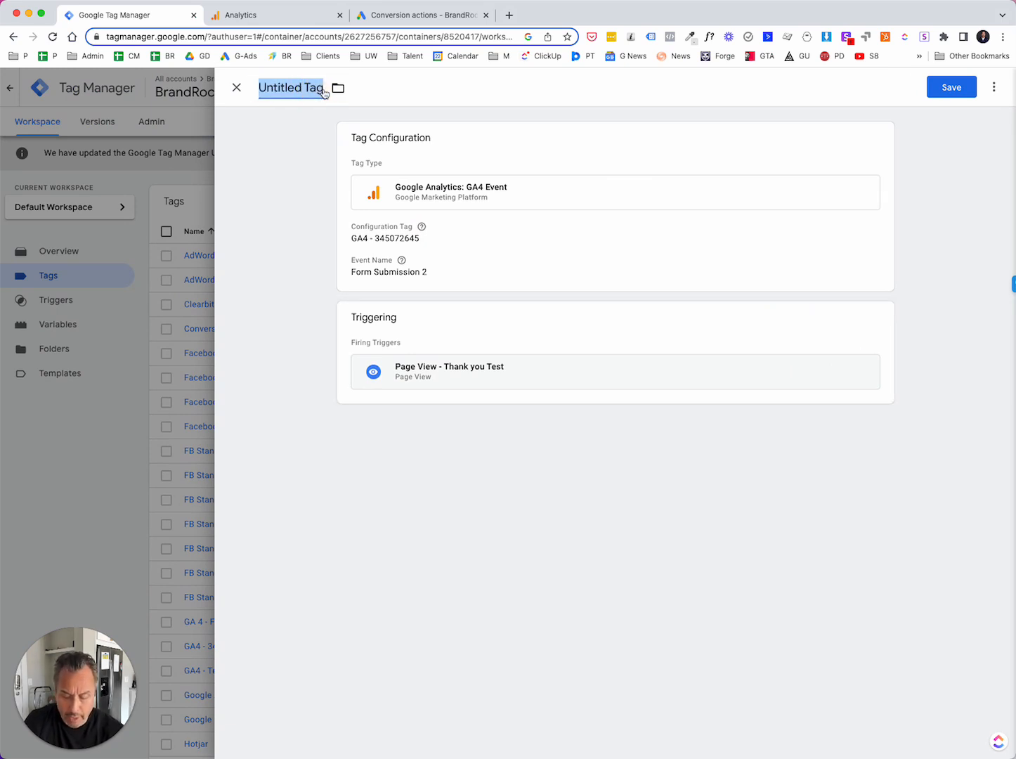
pyautogui.write('GA3')
pyautogui.press('BackSpace')
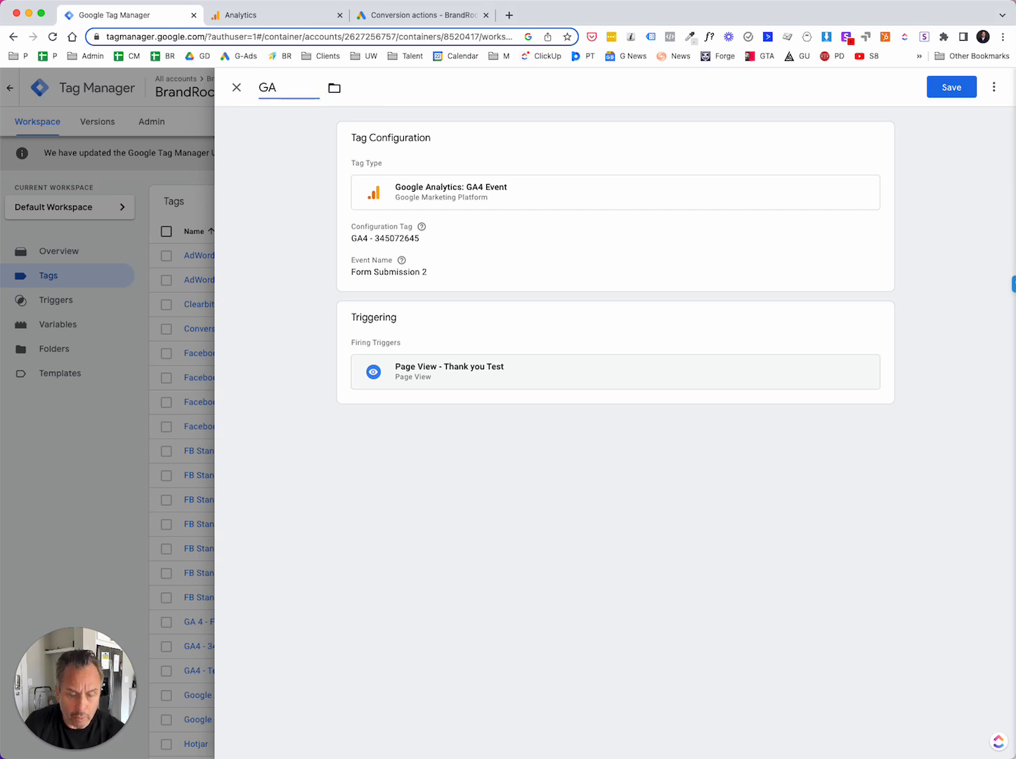
pyautogui.write('4 -')
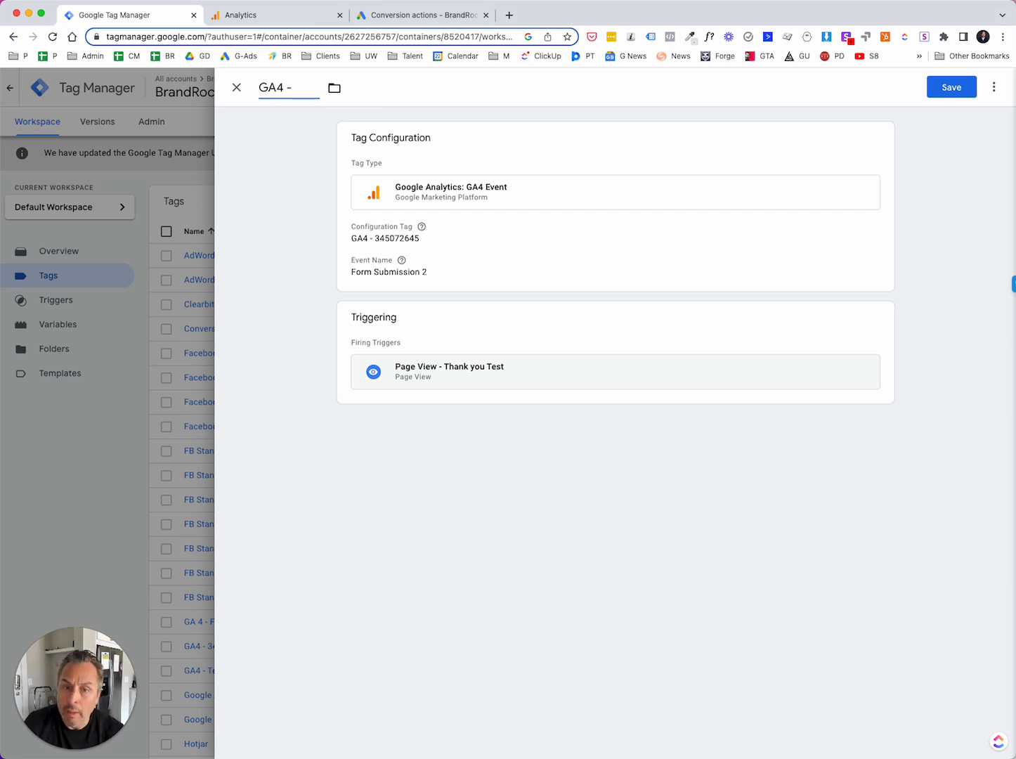
pyautogui.press('BackSpace')
pyautogui.write('Event')
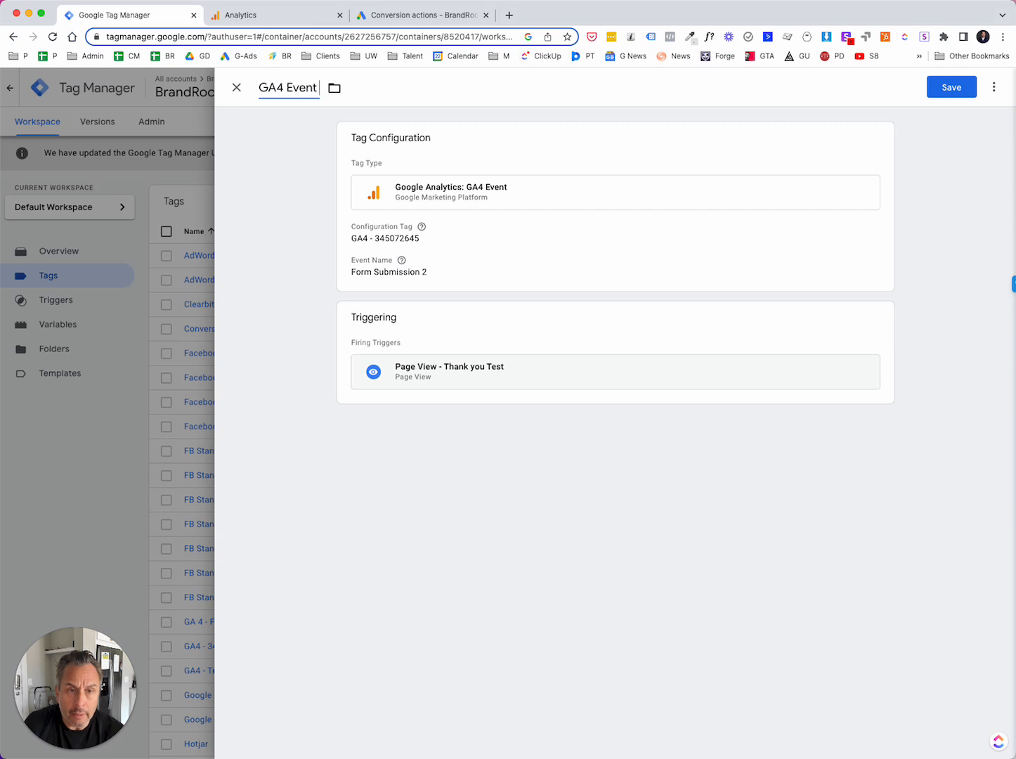
pyautogui.write(' - Tha')
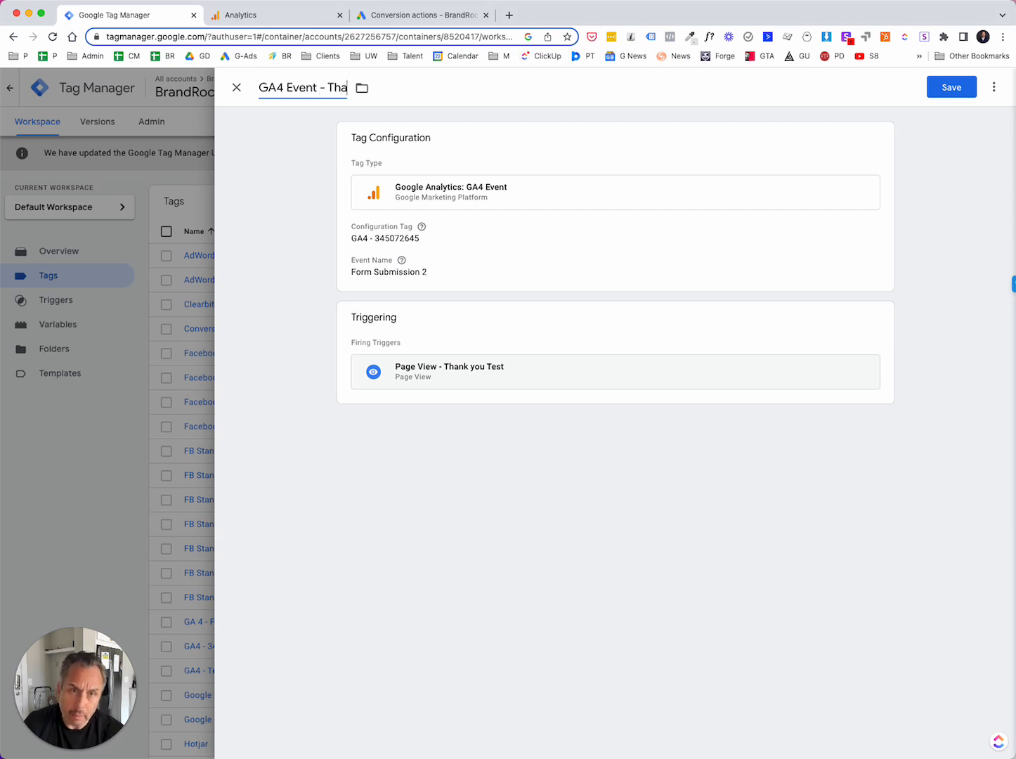
pyautogui.write('nk You Page')
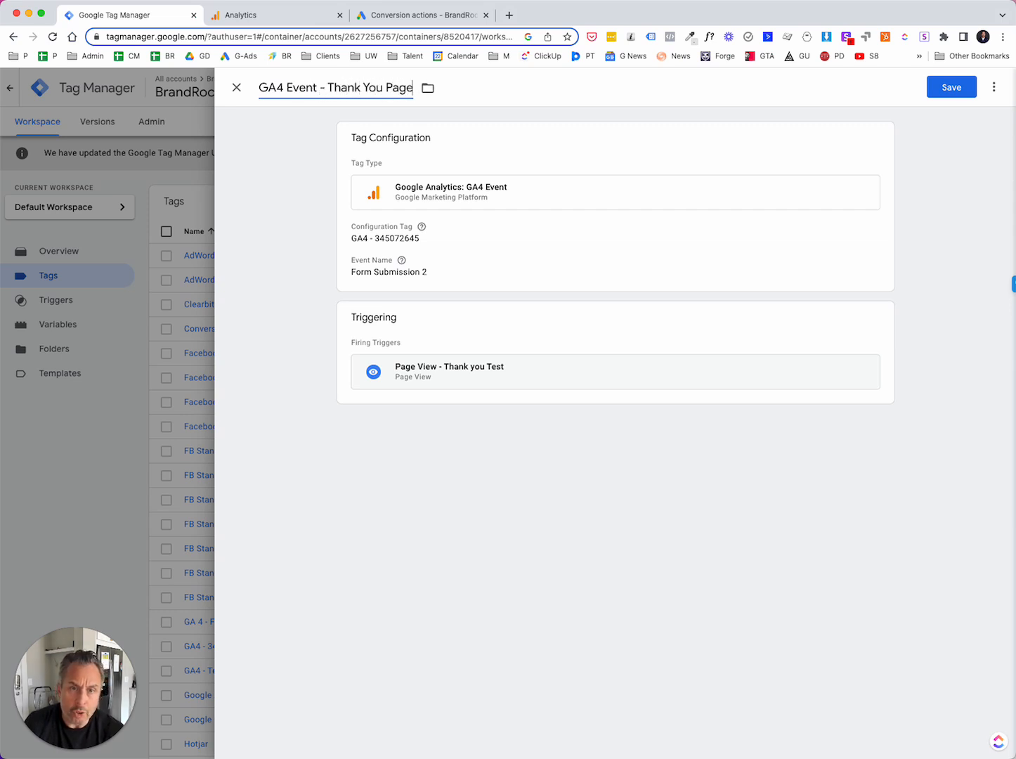
pyautogui.click(954, 88)
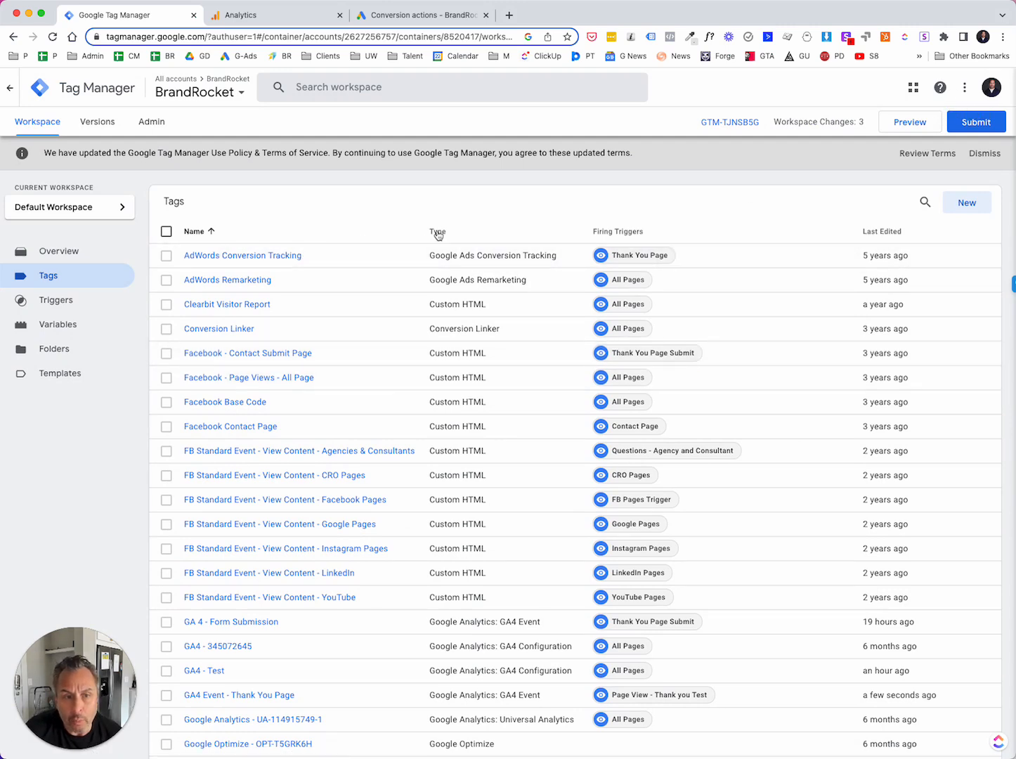
pyautogui.click(909, 124)
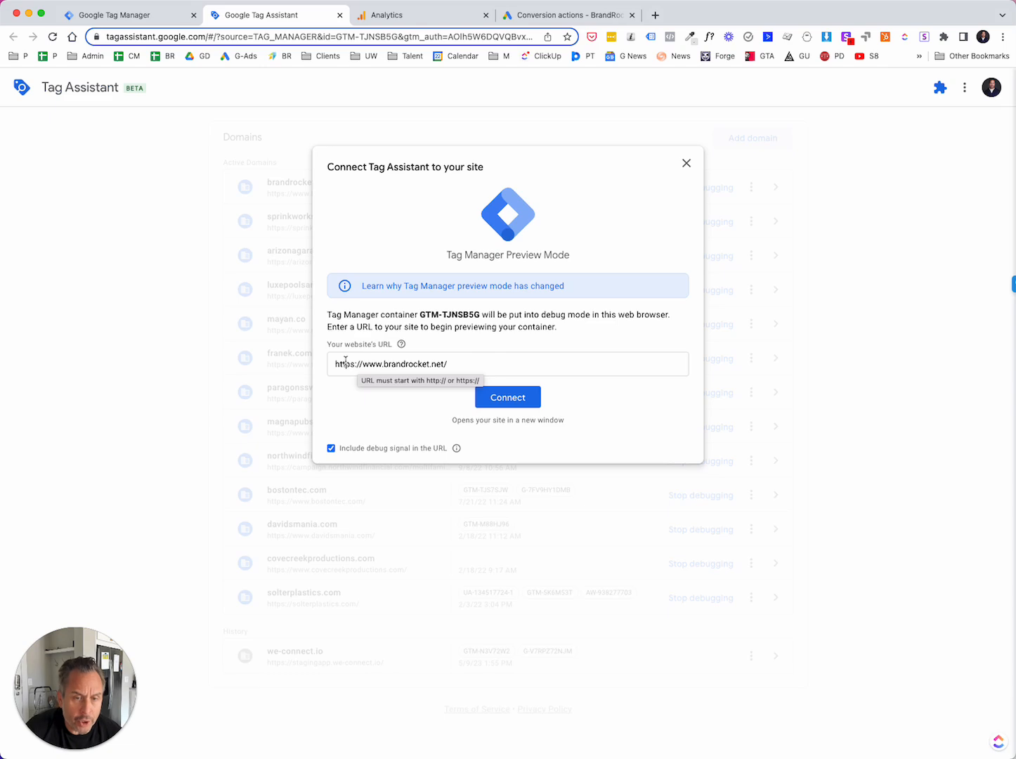
pyautogui.click(524, 398)
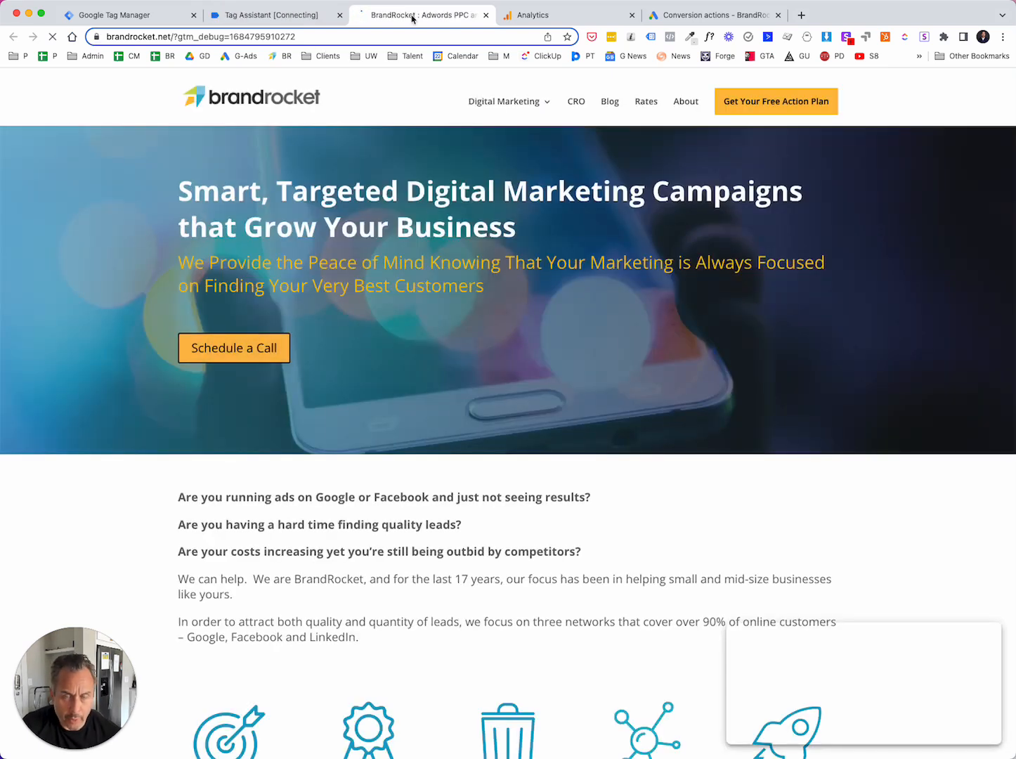
pyautogui.click(283, 16)
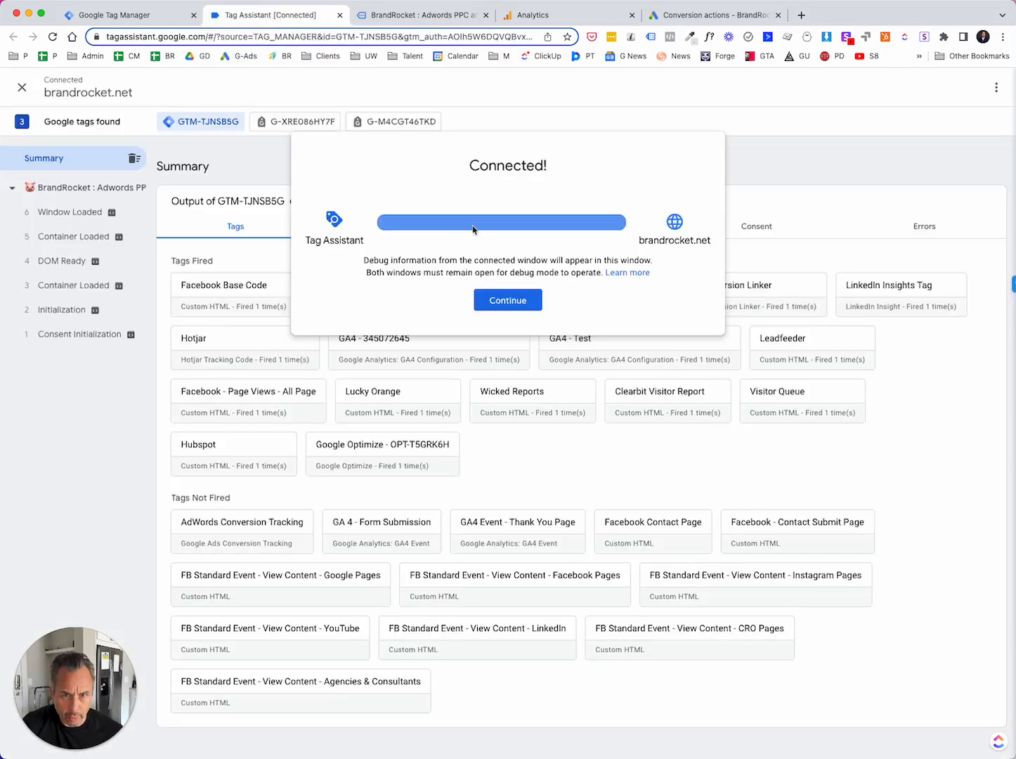
pyautogui.click(526, 308)
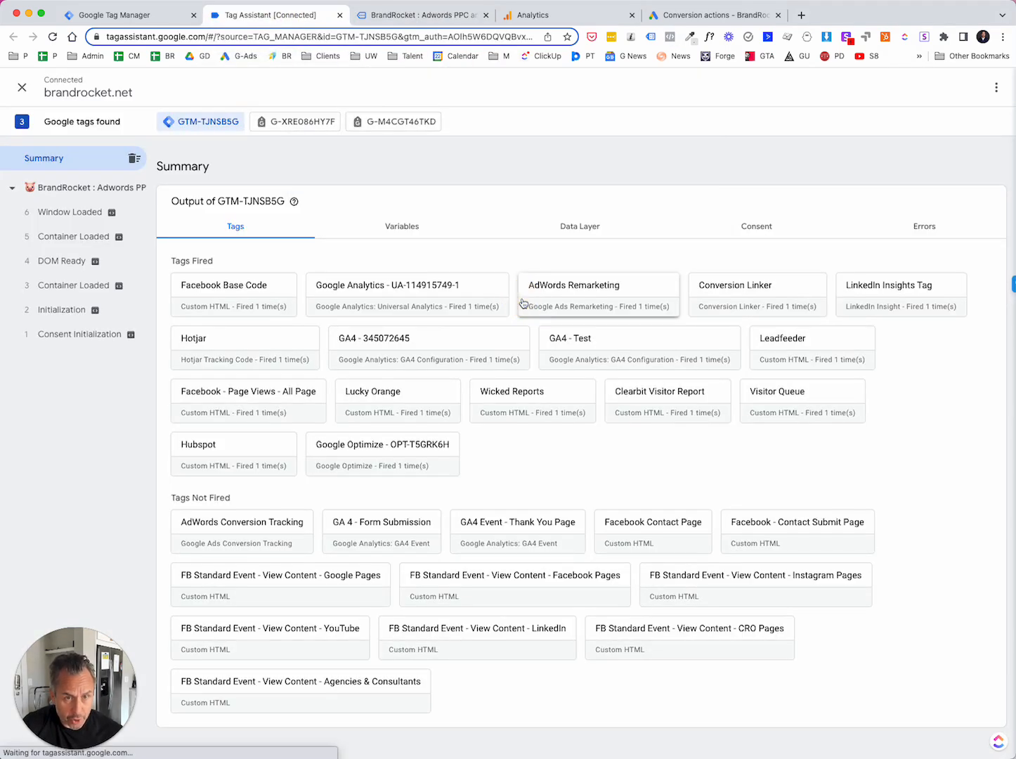
# Step: Open the connected website's contact page through its free action plan link and inspect that page's tags in Tag Assistant
pyautogui.click(424, 15)
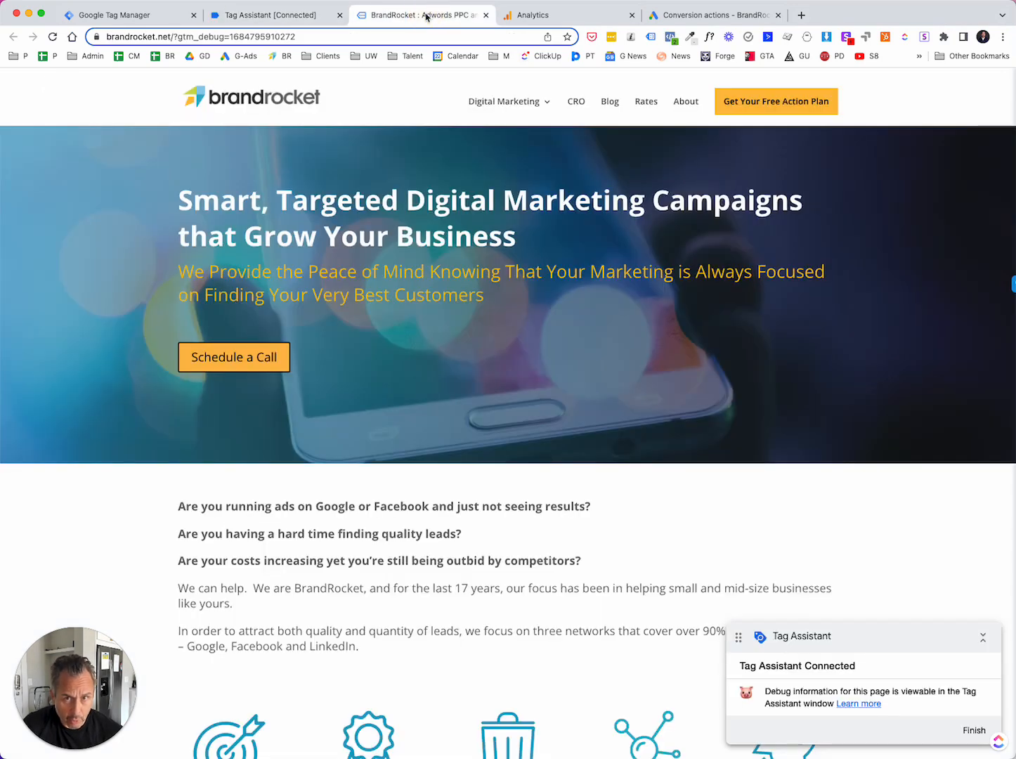
pyautogui.click(771, 102)
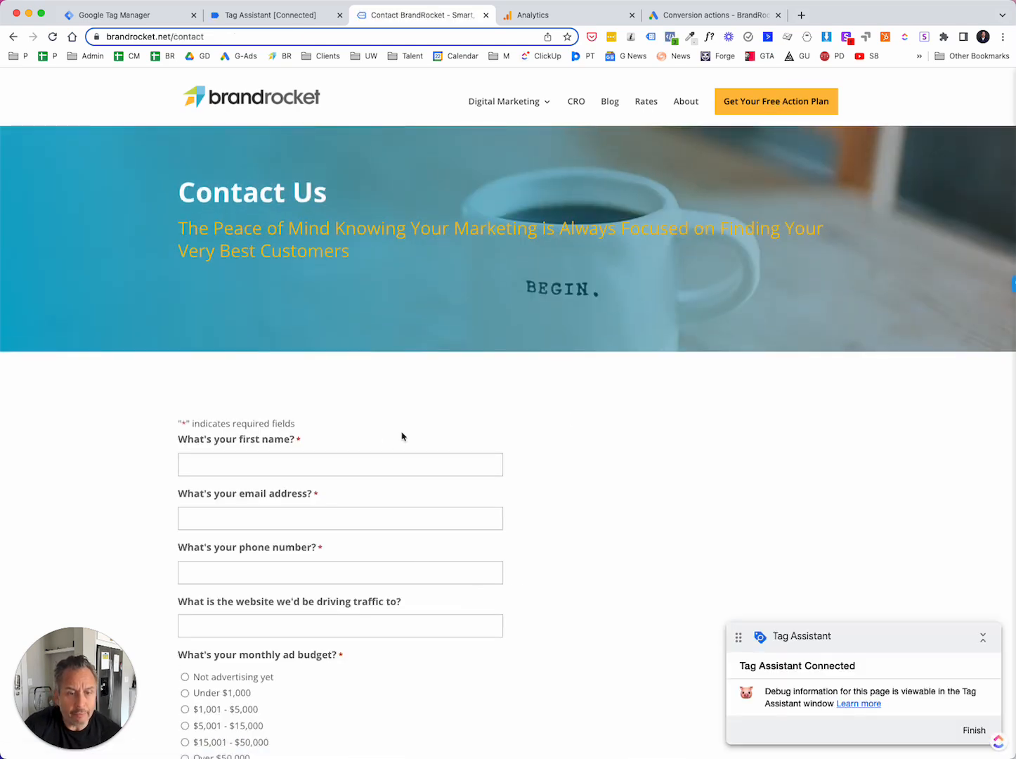
pyautogui.scroll(-3, 401, 467)
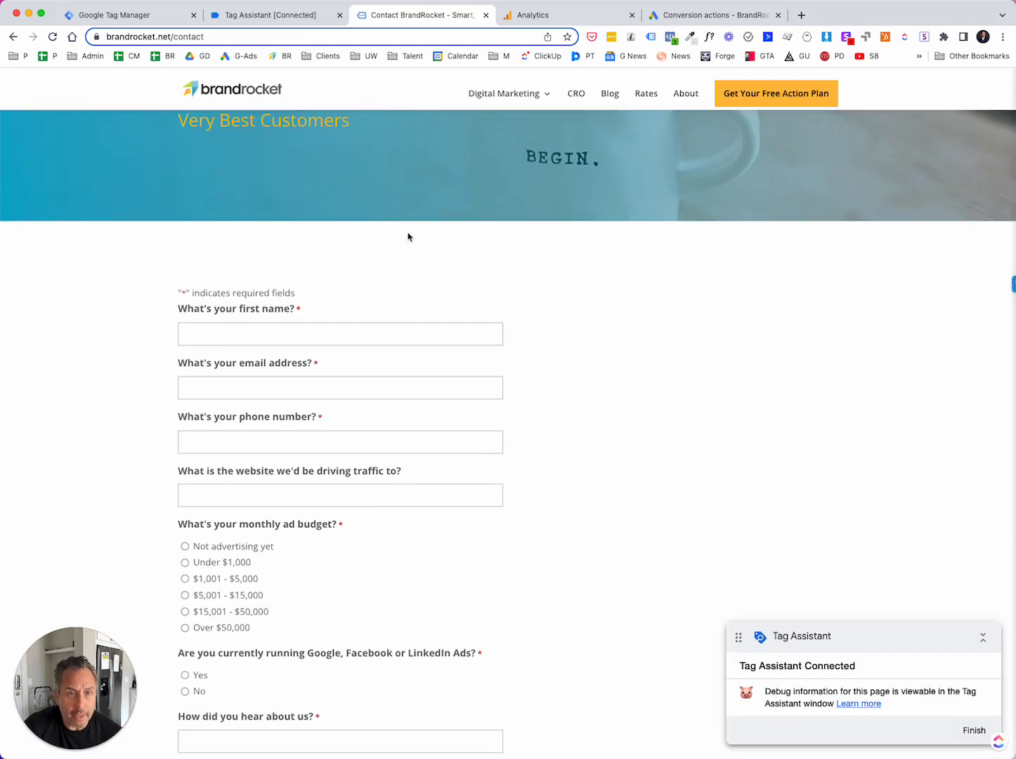
pyautogui.click(293, 17)
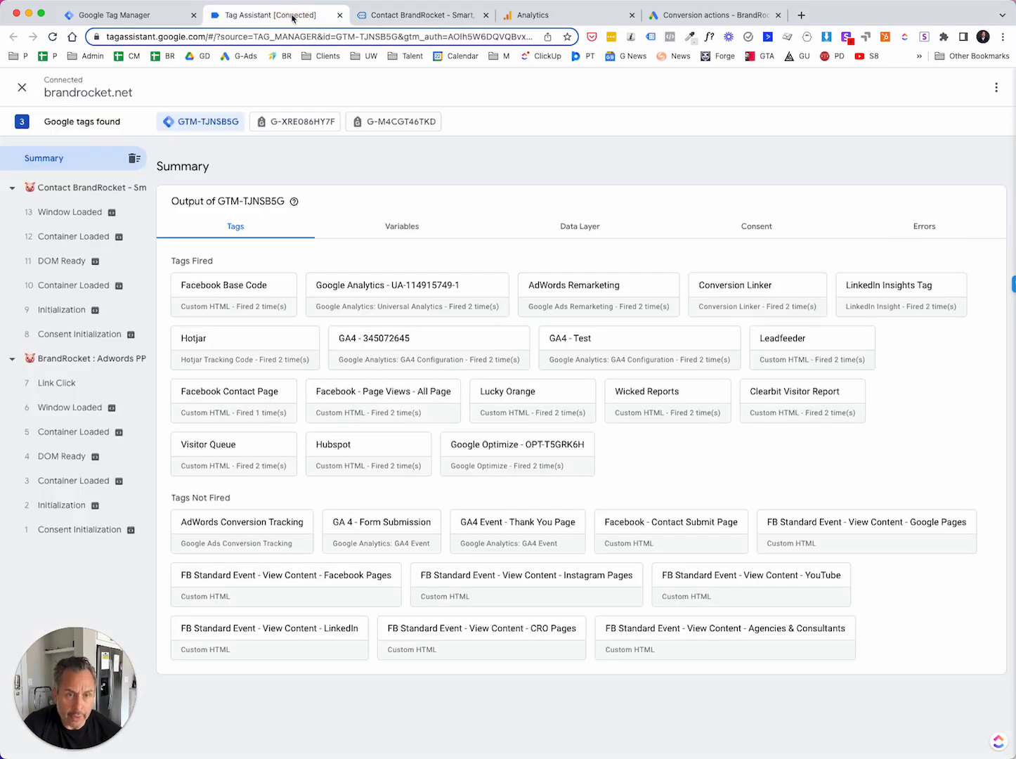
pyautogui.click(114, 189)
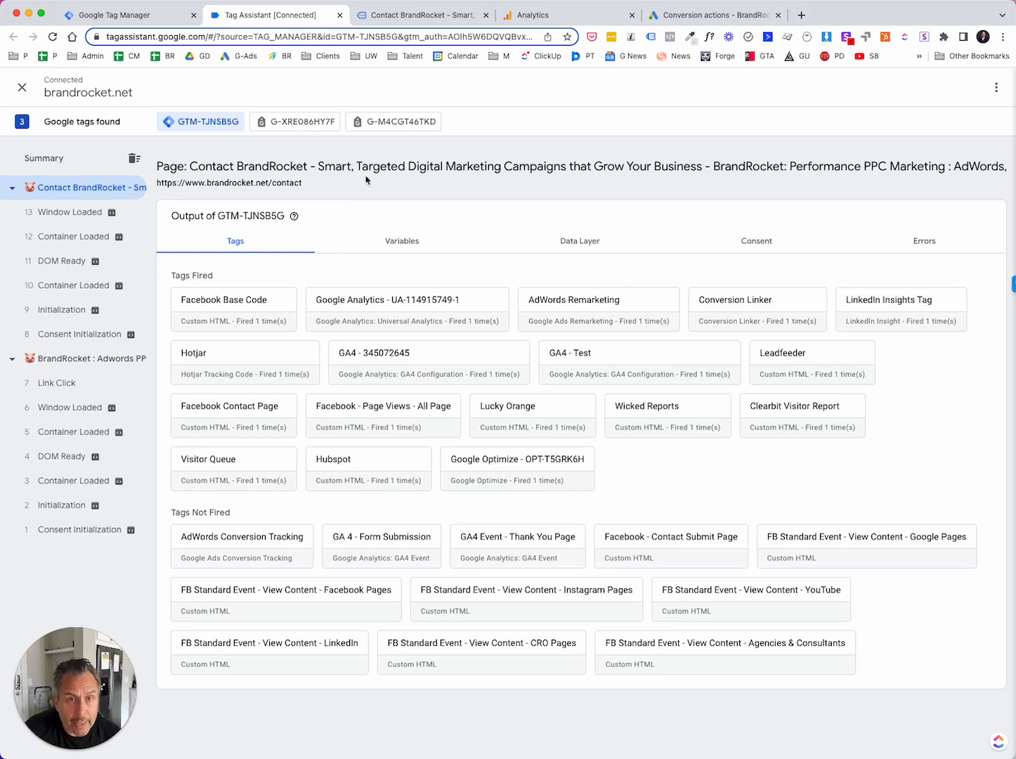
# Step: Review the tags and their firing triggers in the Google Tag Manager workspace
pyautogui.click(446, 21)
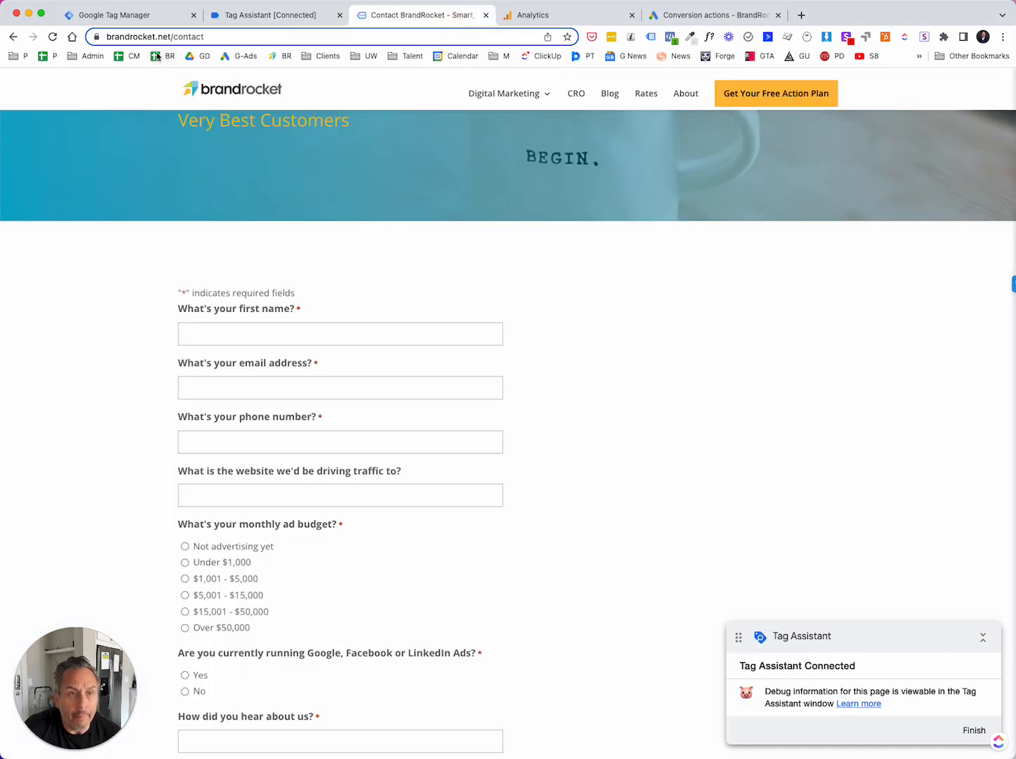
pyautogui.click(138, 23)
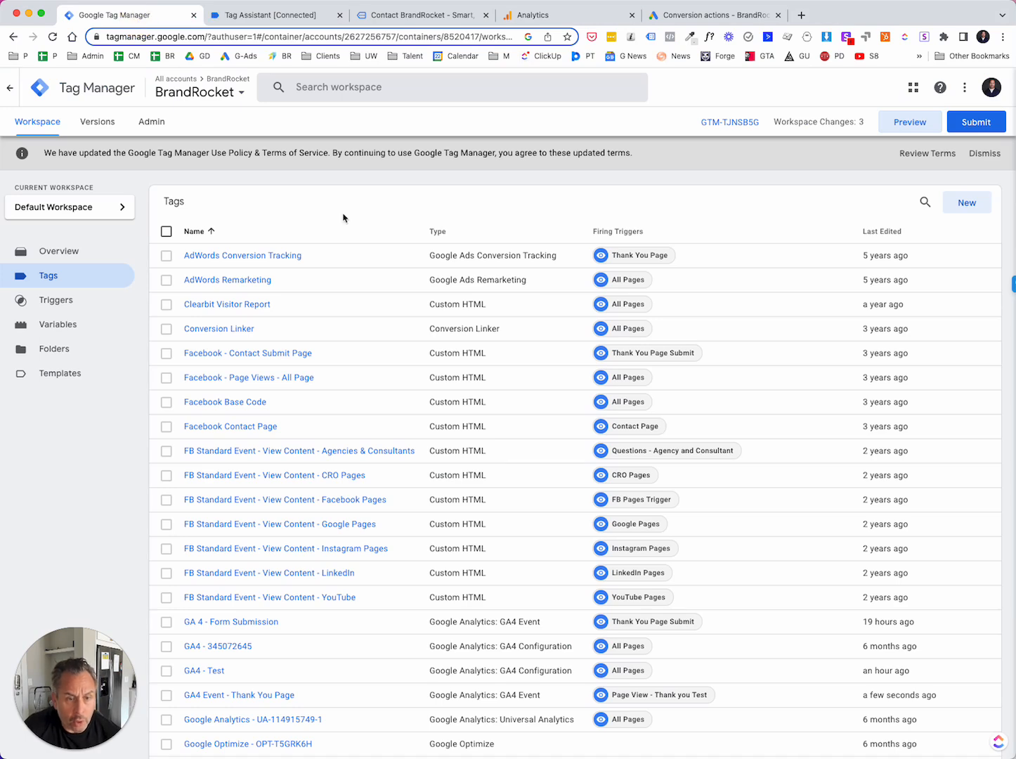
pyautogui.scroll(-2, 343, 218)
pyautogui.scroll(-3, 342, 218)
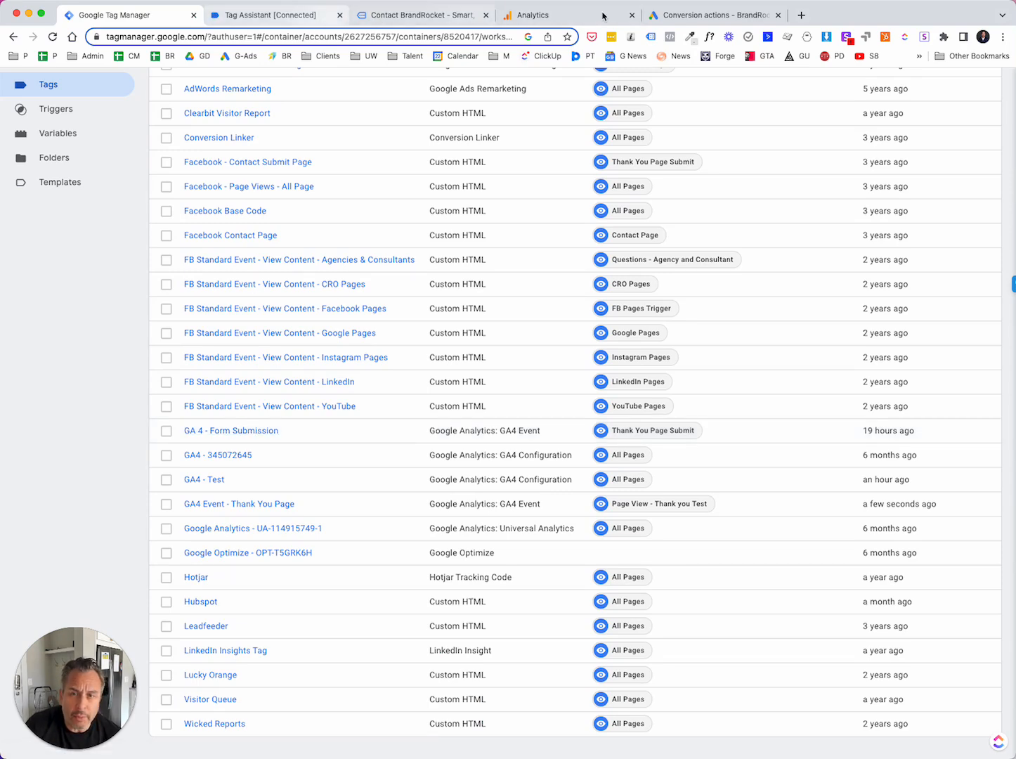
# Step: Enter a first name, e-mail address and phone number in the website's contact form
pyautogui.click(407, 17)
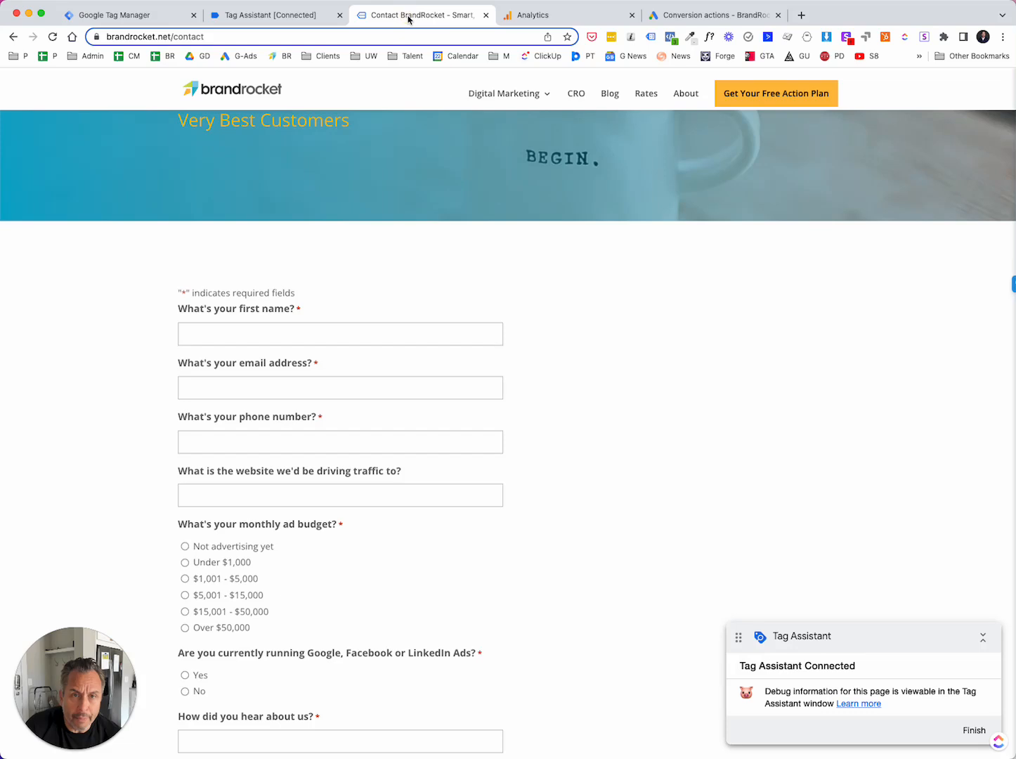
pyautogui.click(274, 335)
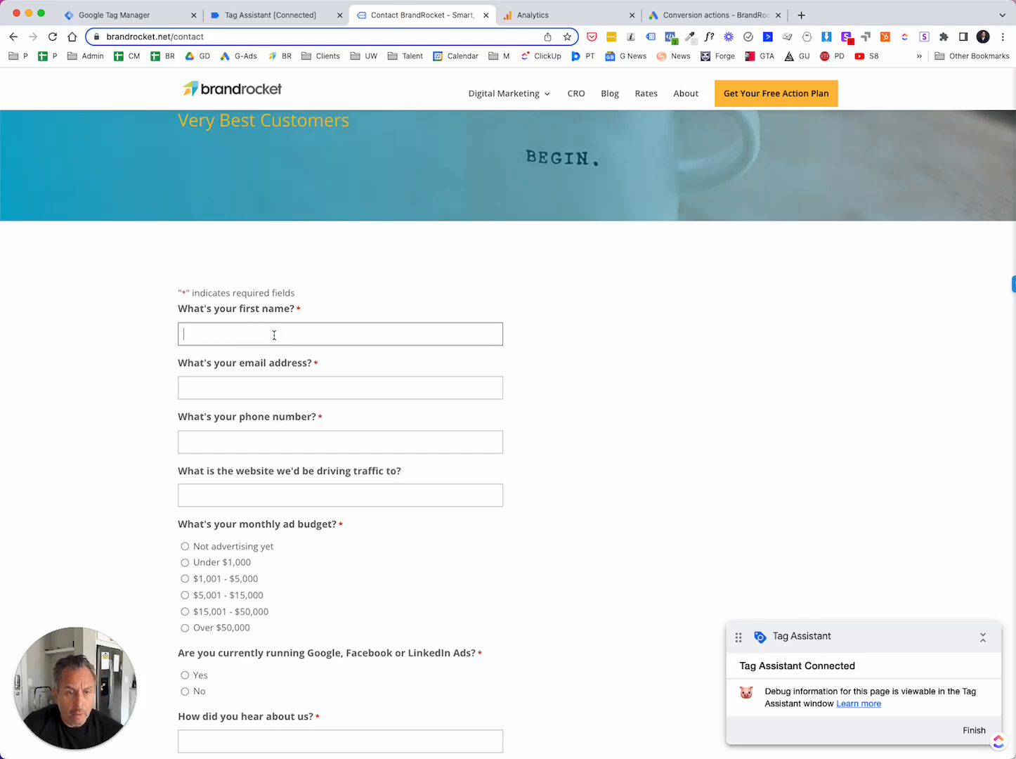
pyautogui.write('David')
pyautogui.press('Tab')
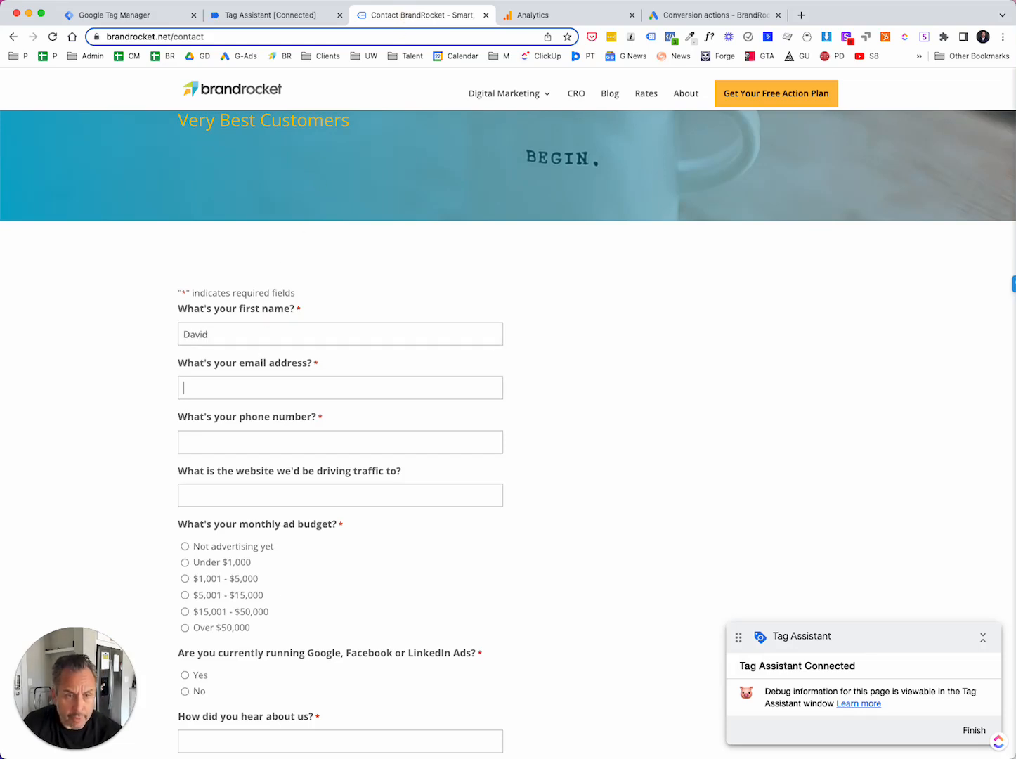
pyautogui.write('david')
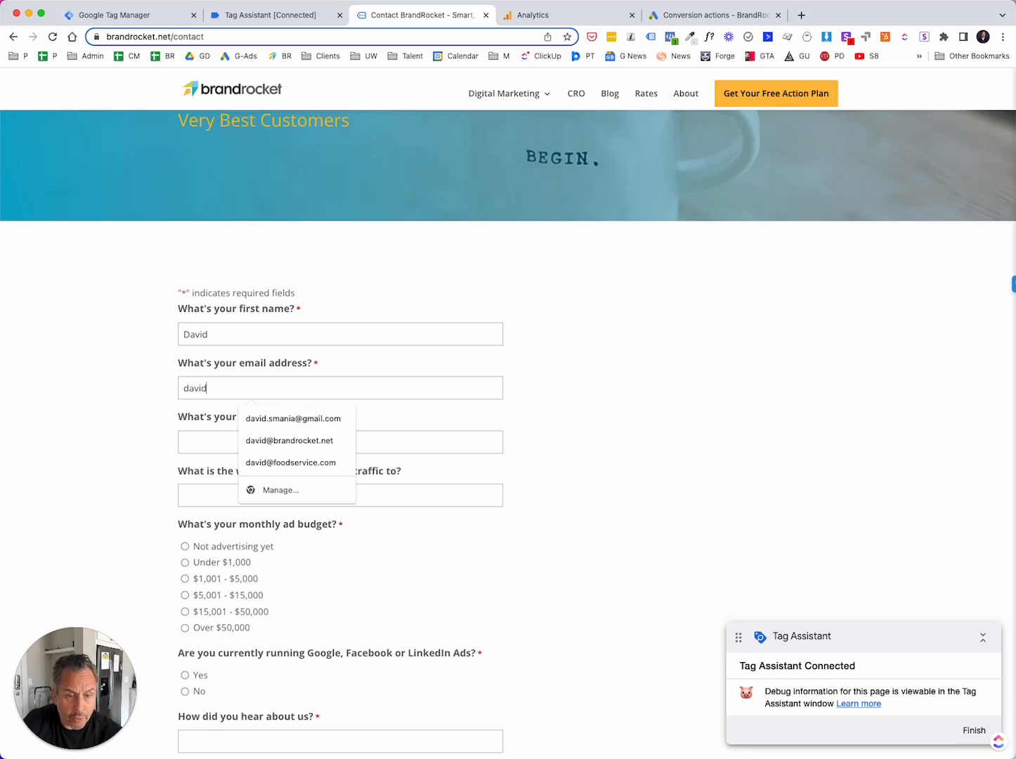
pyautogui.click(295, 438)
pyautogui.click(248, 441)
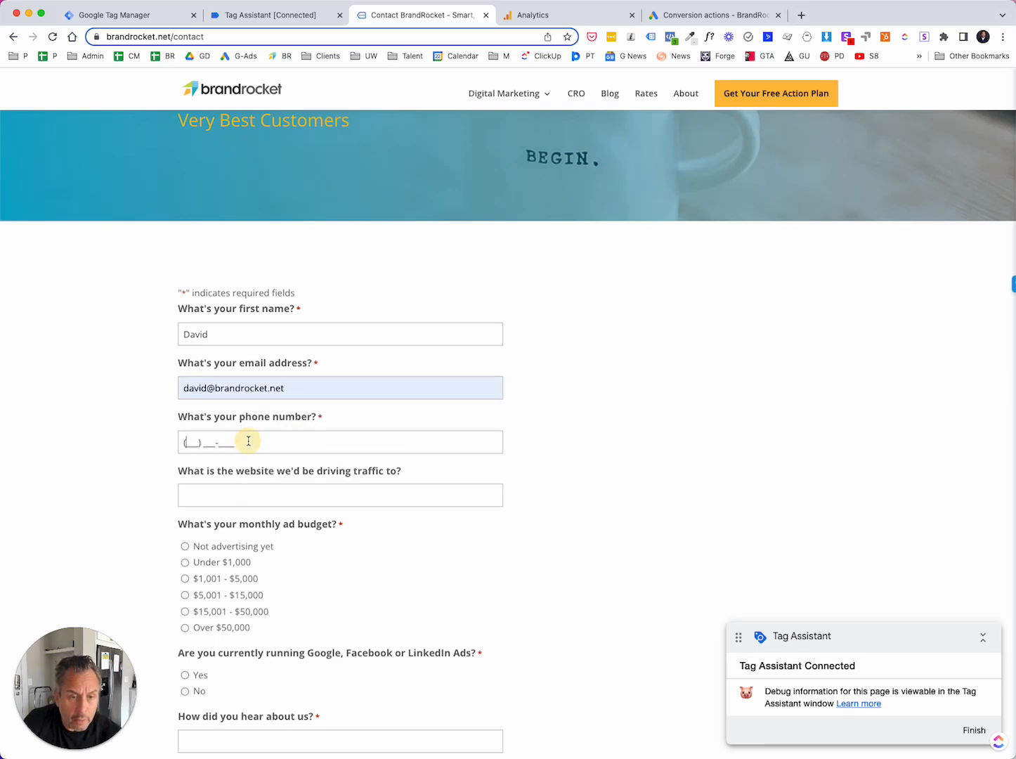
pyautogui.write('999) 999-9999')
# Step: Enter BrandRocket.net as the website and choose $15,001 - $50,000 as the monthly ad budget
pyautogui.click(292, 498)
pyautogui.write('Brnad')
pyautogui.press('BackSpace')
pyautogui.press('BackSpace')
pyautogui.press('BackSpace')
pyautogui.write('andRocket.net')
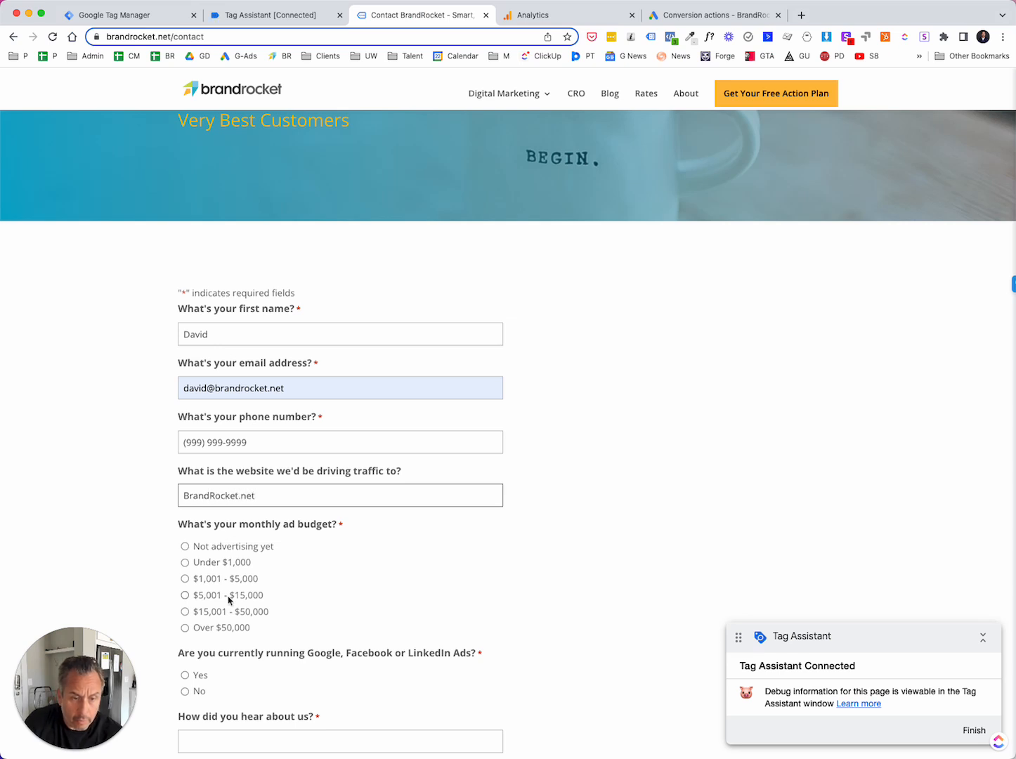
pyautogui.click(184, 611)
pyautogui.scroll(-3, 236, 605)
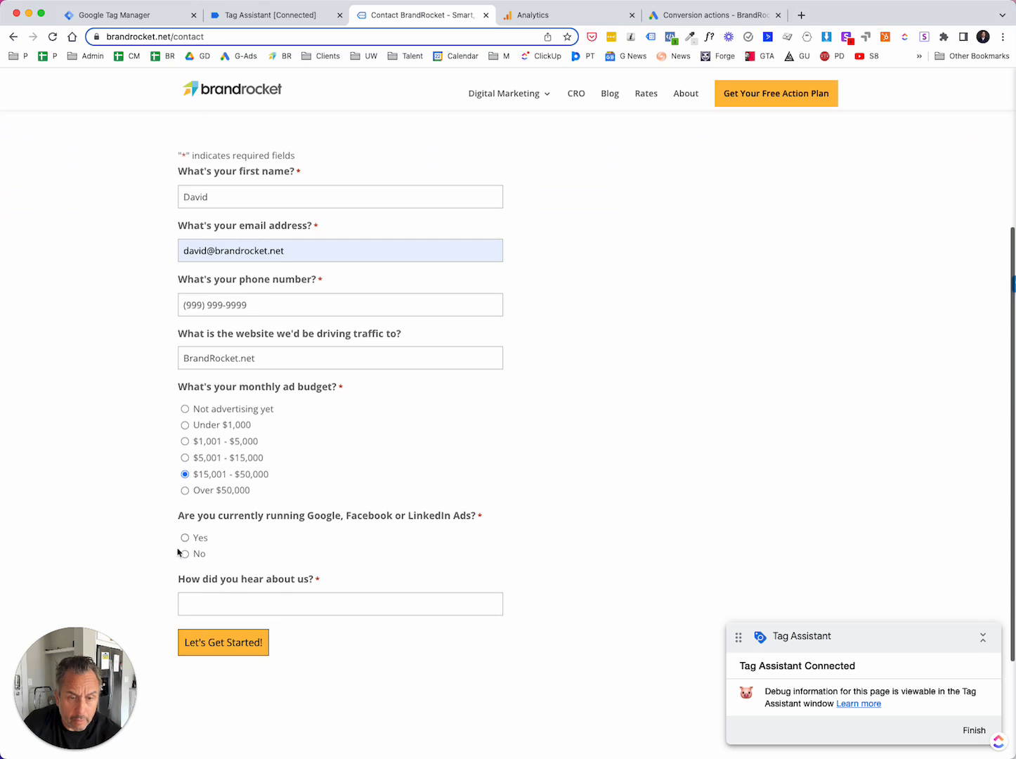
# Step: Answer Yes to currently running ads, enter Google as the referral source and submit the contact form
pyautogui.click(184, 537)
pyautogui.click(253, 603)
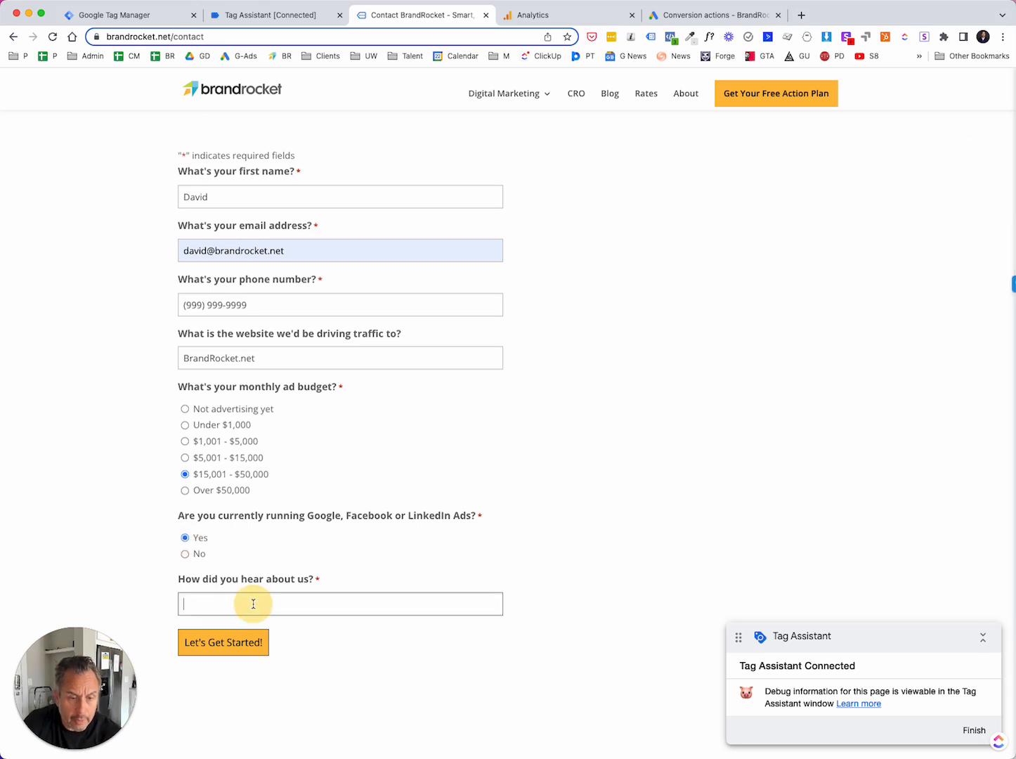
pyautogui.write('Google')
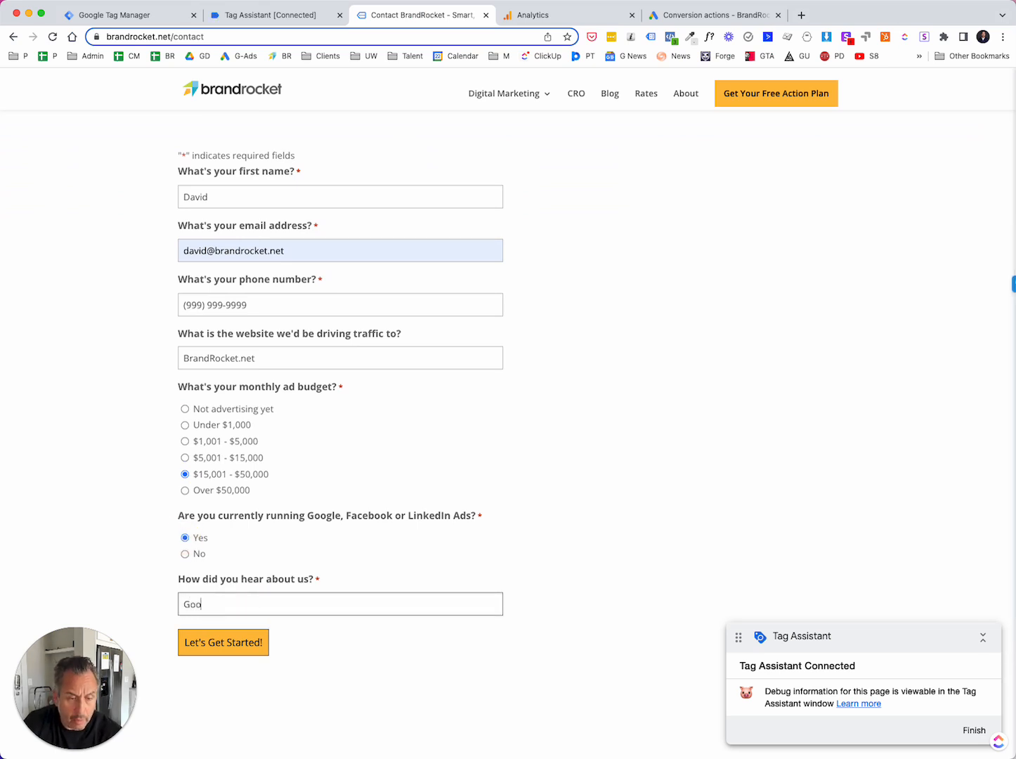
pyautogui.click(250, 643)
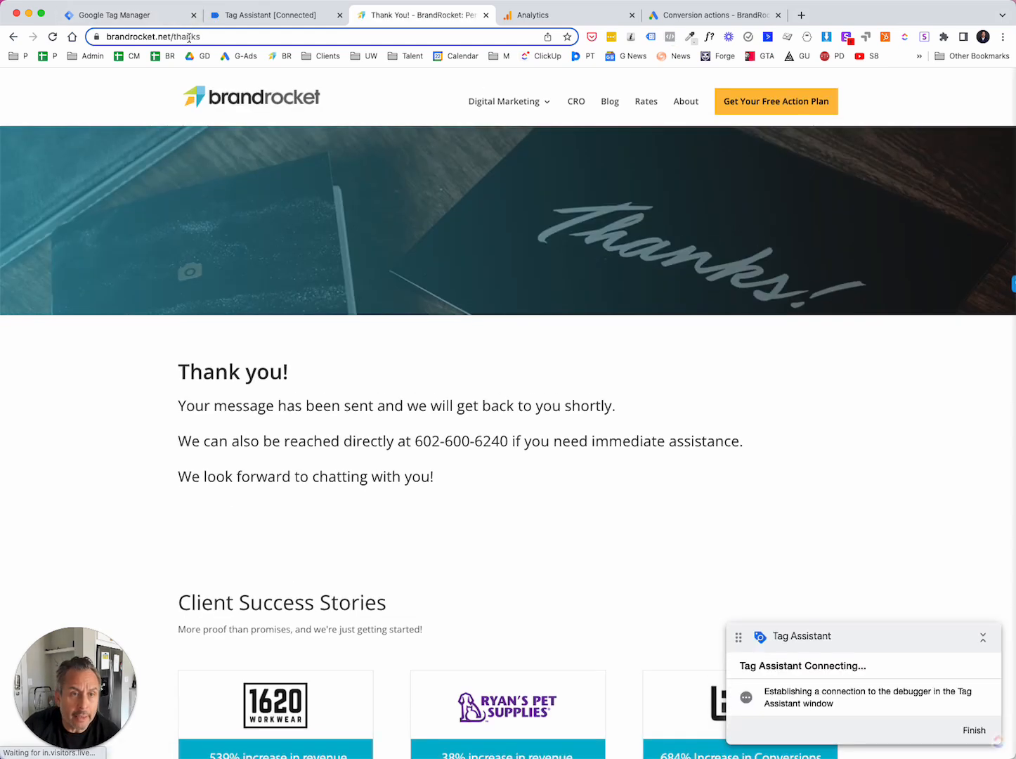
# Step: Inspect in Tag Assistant which tags fired and did not fire on the Thank You page
pyautogui.click(298, 16)
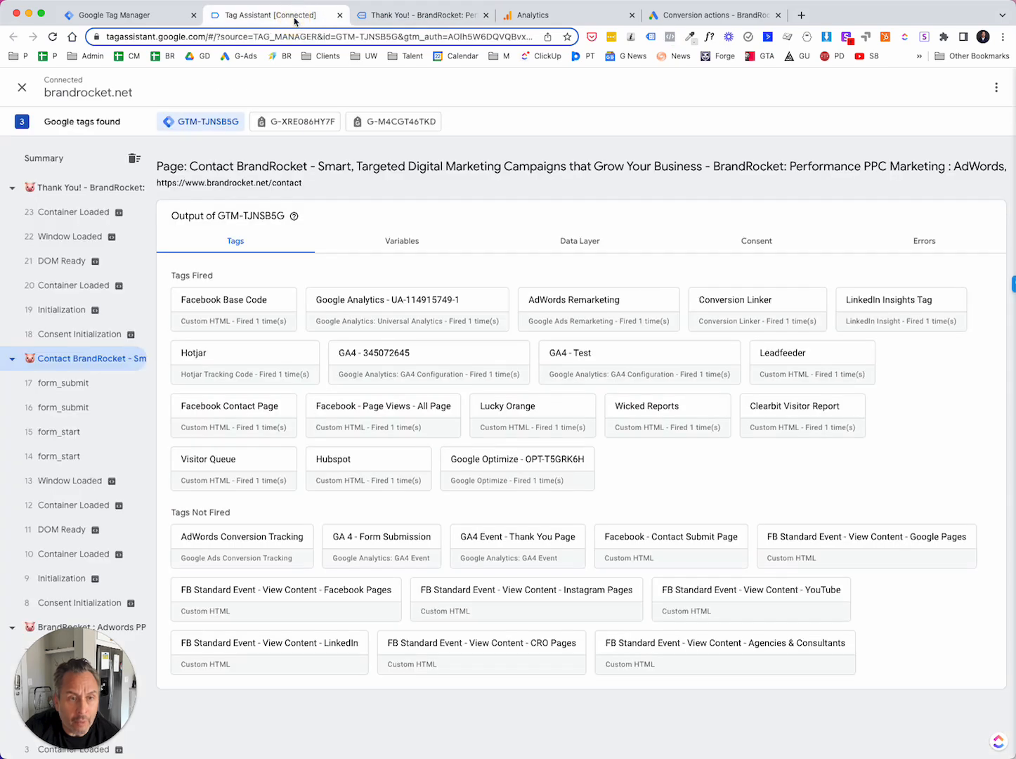
pyautogui.click(88, 191)
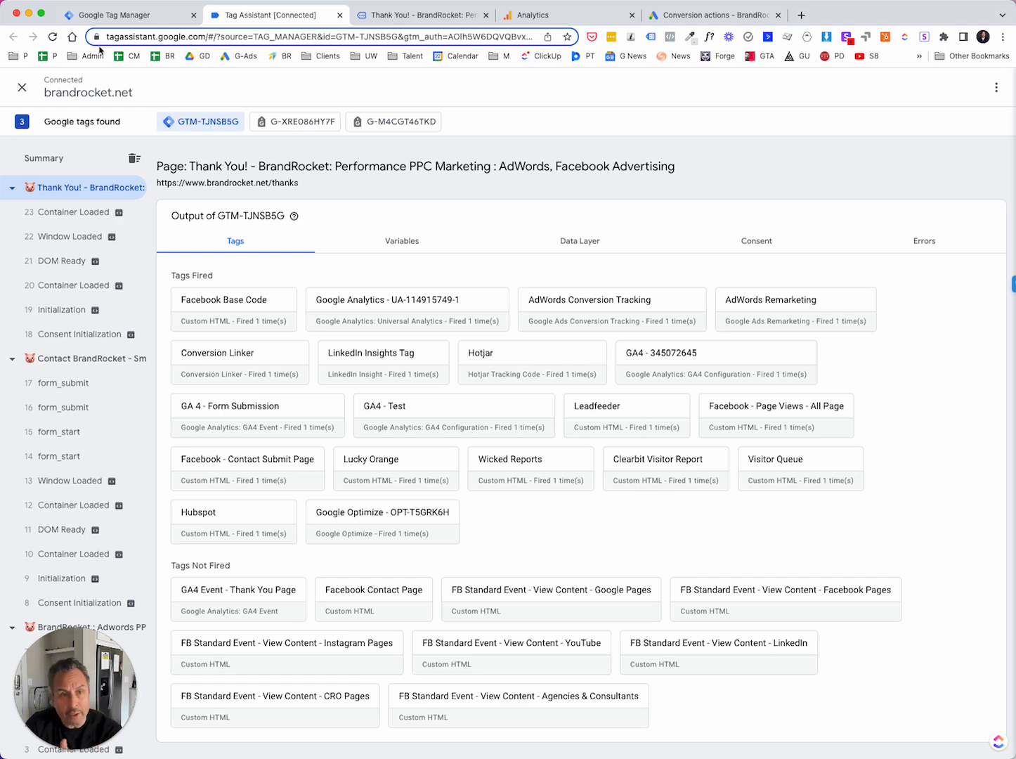
# Step: Review the pending workspace changes in Google Tag Manager's submission screen and close it without publishing
pyautogui.click(134, 15)
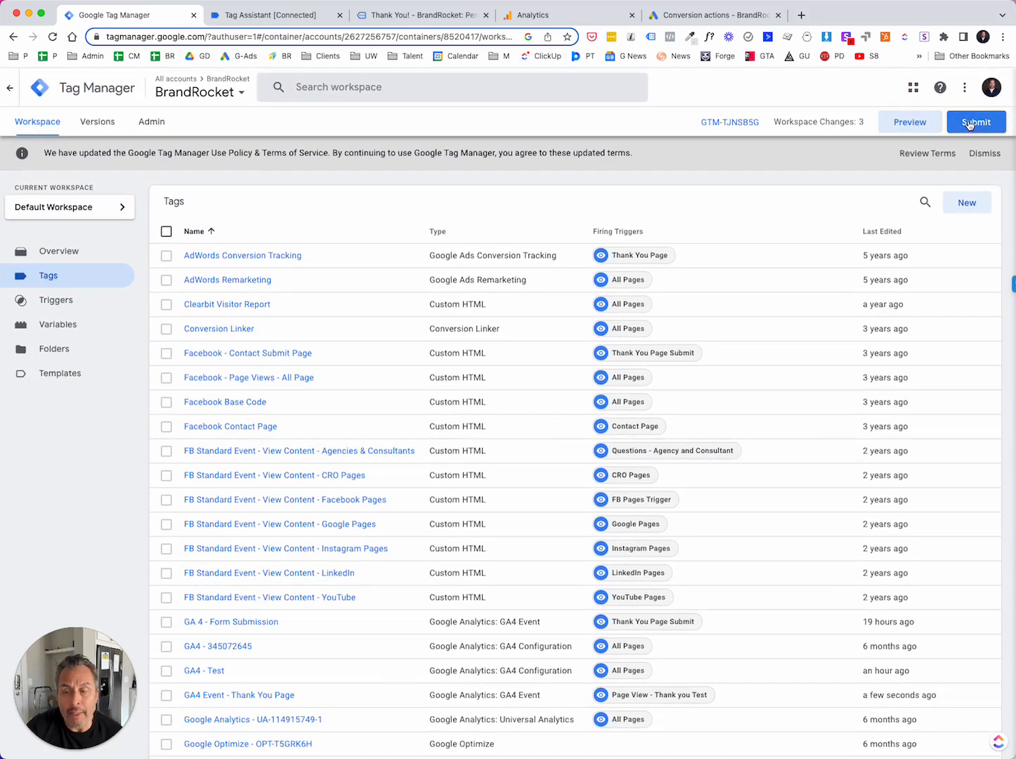
pyautogui.click(975, 122)
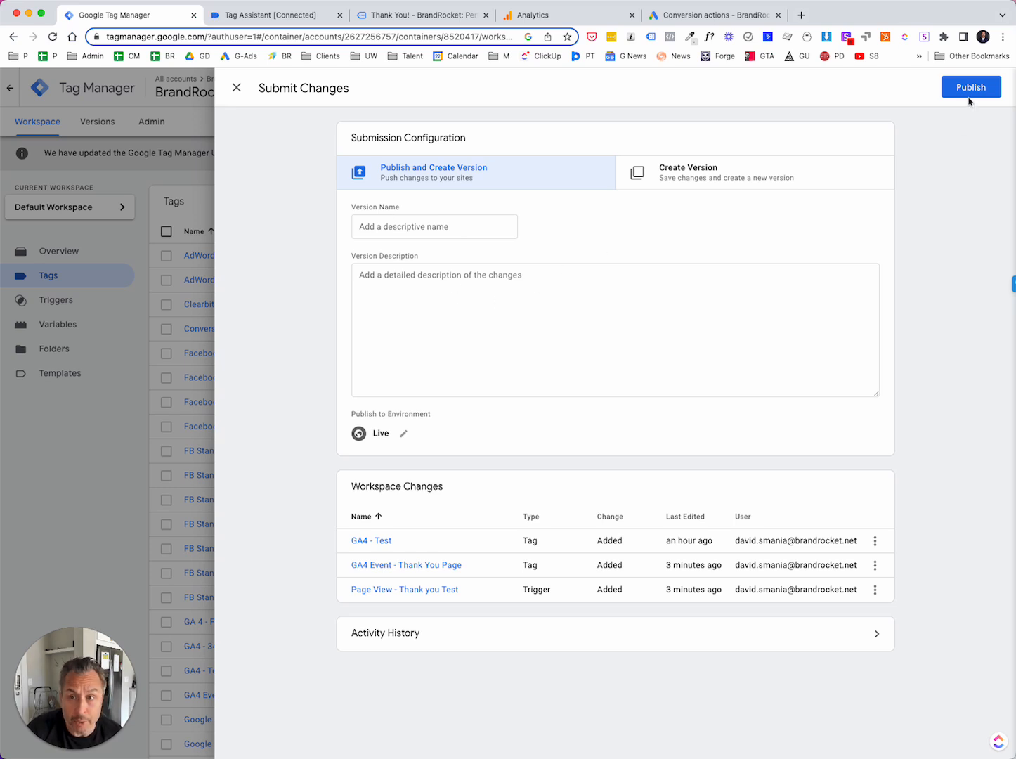
pyautogui.click(237, 88)
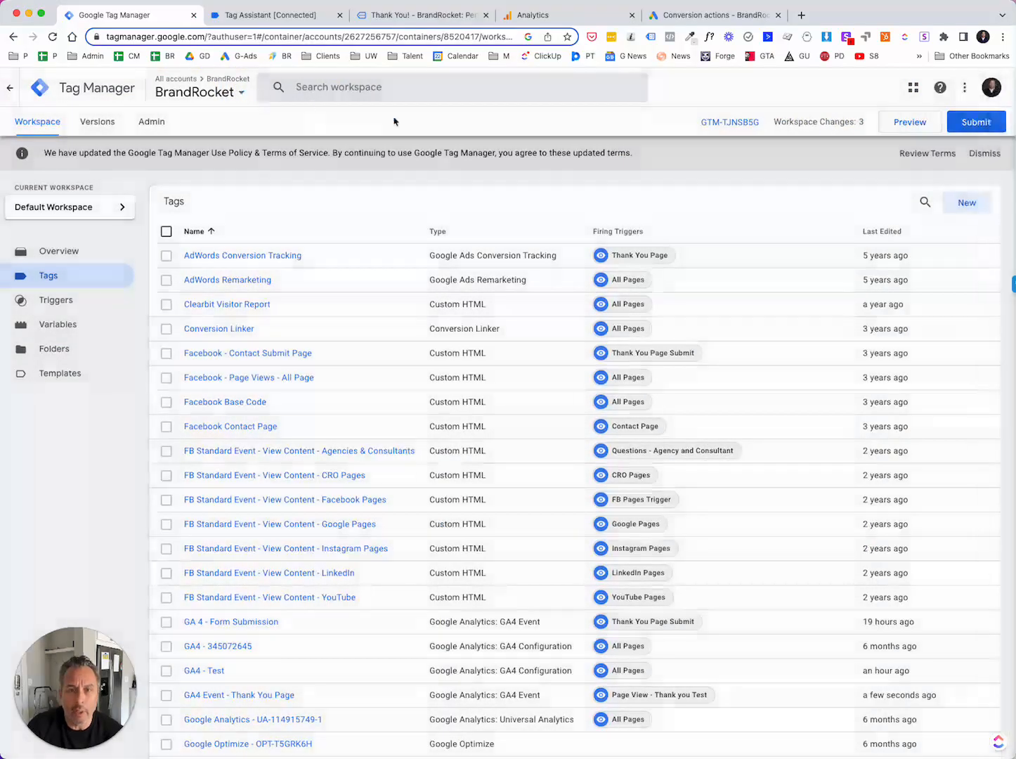
# Step: Switch to Google Analytics and view the existing events and their conversion marking in the BrandRocket - GA4 property's admin settings
pyautogui.click(553, 17)
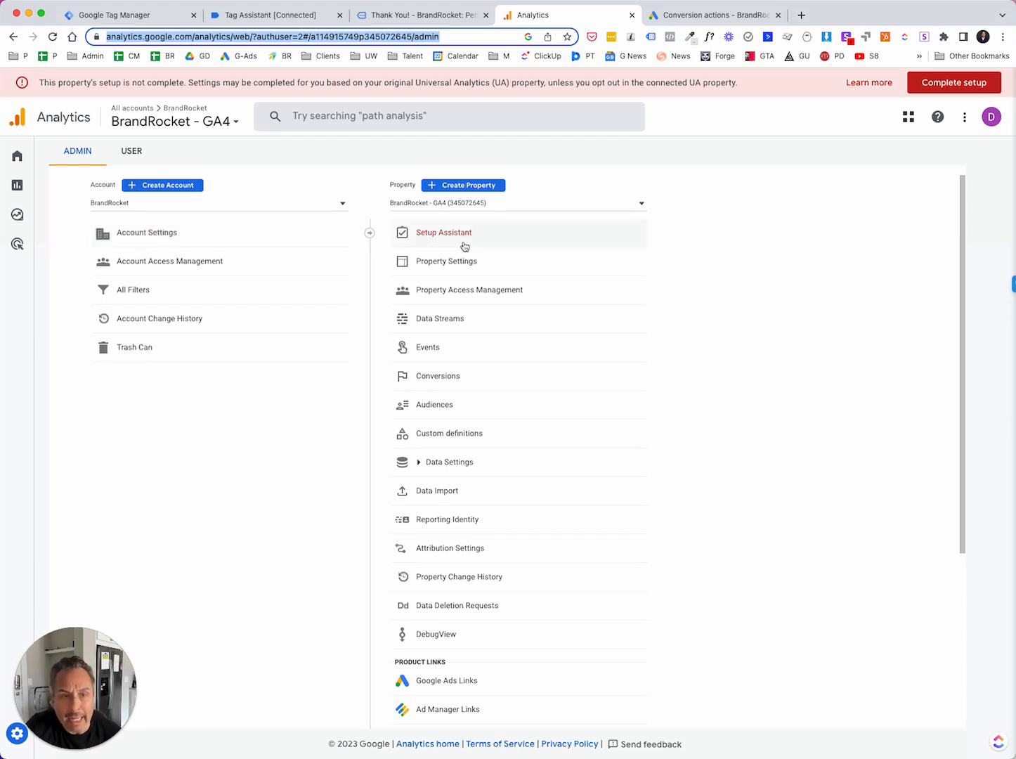
pyautogui.scroll(-1, 201, 436)
pyautogui.moveTo(96, 671); pyautogui.dragTo(968, 639)
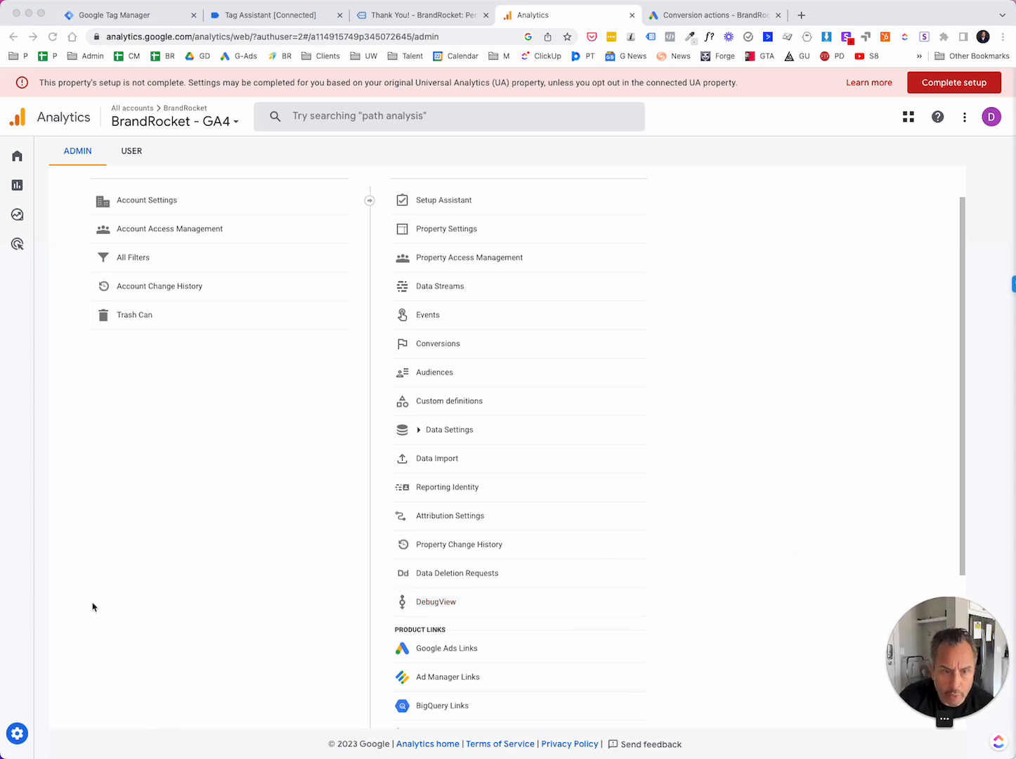
pyautogui.click(17, 734)
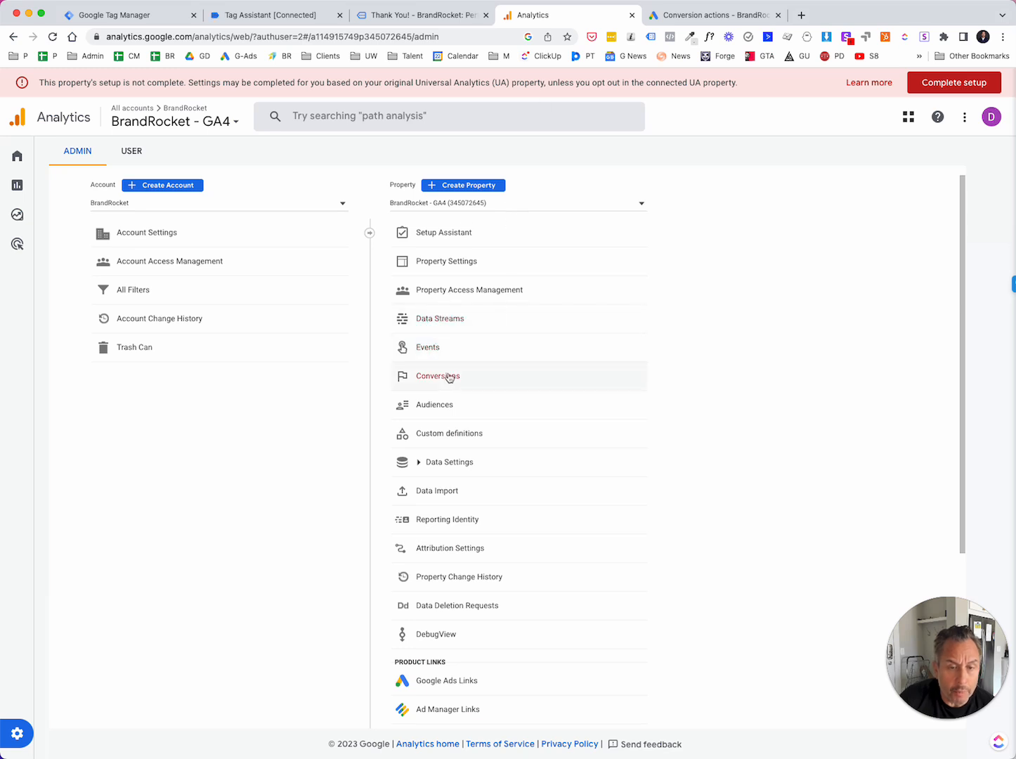
pyautogui.click(424, 345)
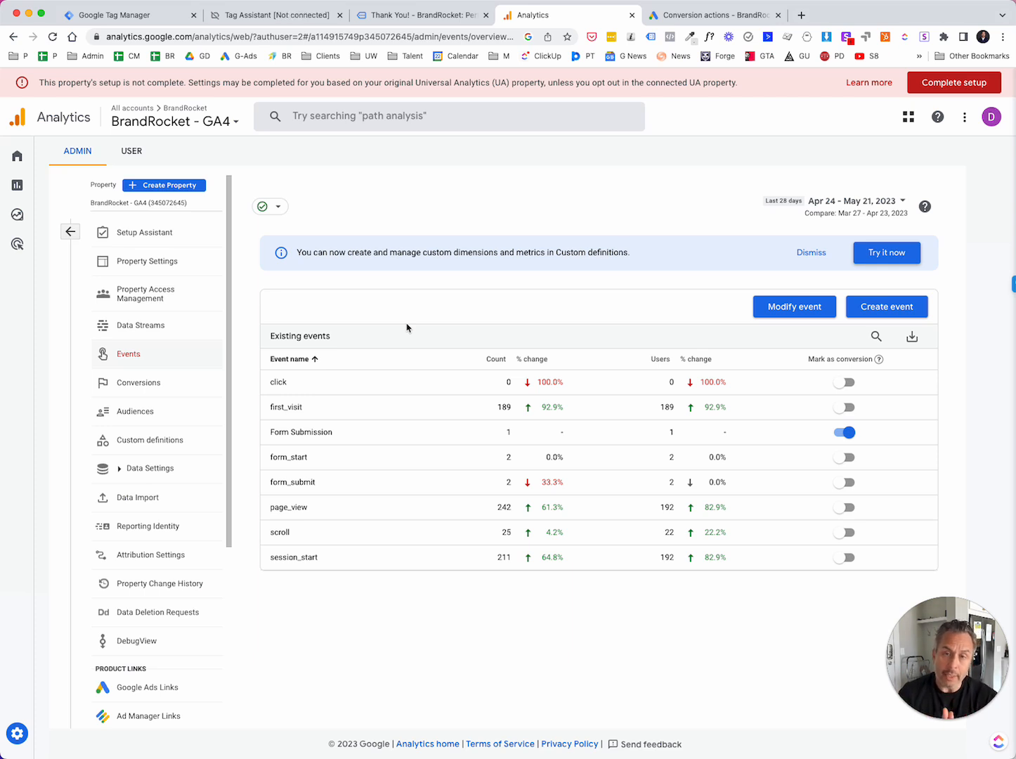
# Step: Switch to Google Ads and start a new conversion action that imports Web data from Google Analytics 4 properties
pyautogui.click(734, 18)
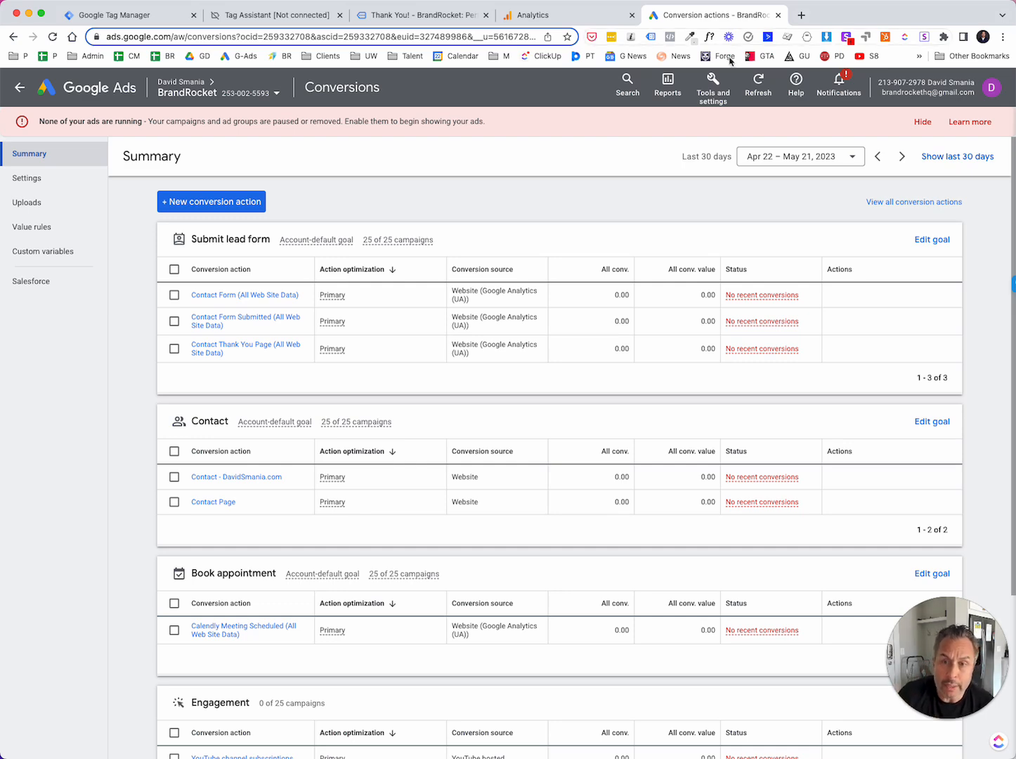
pyautogui.click(713, 94)
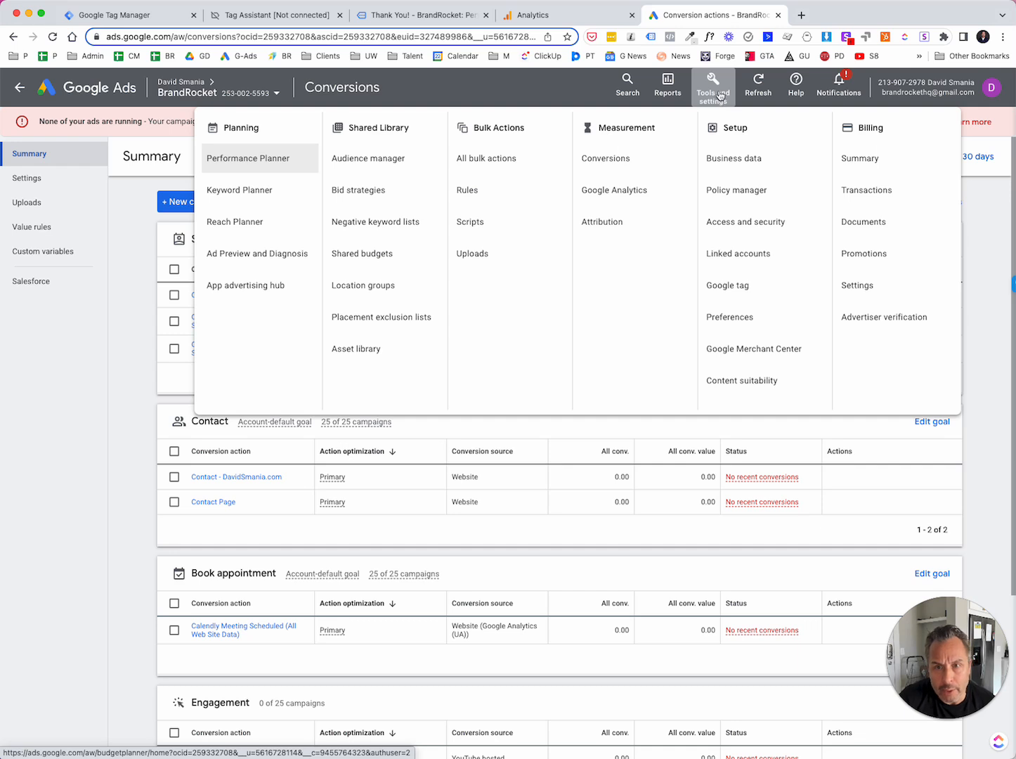
pyautogui.click(593, 165)
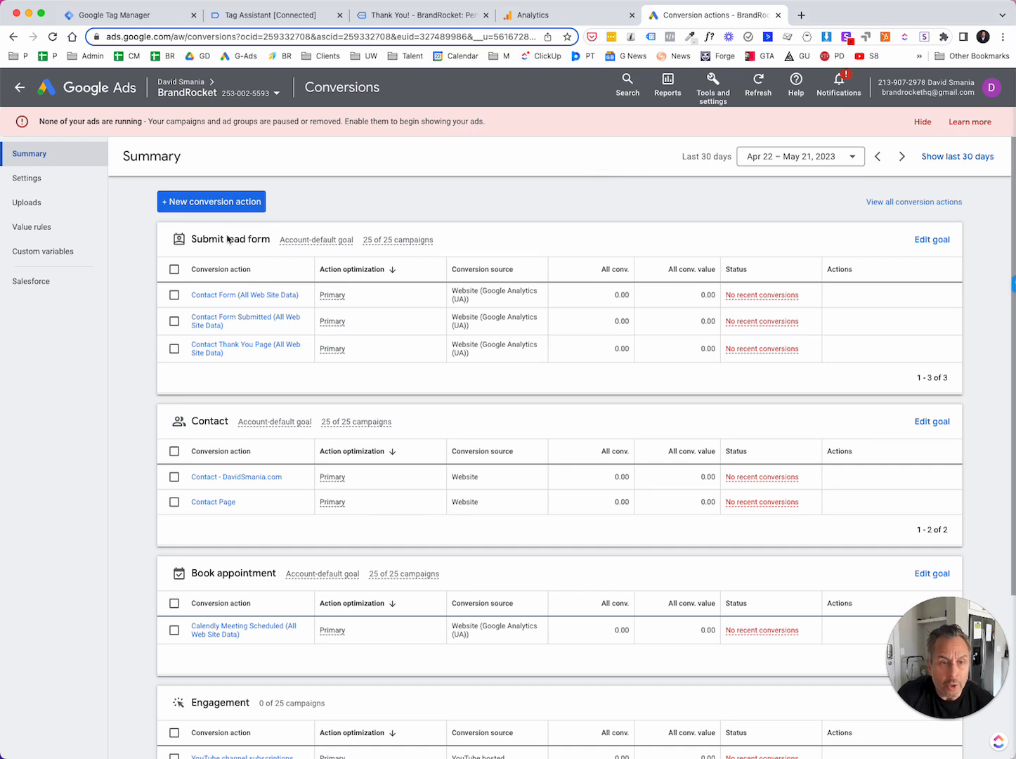
pyautogui.click(227, 203)
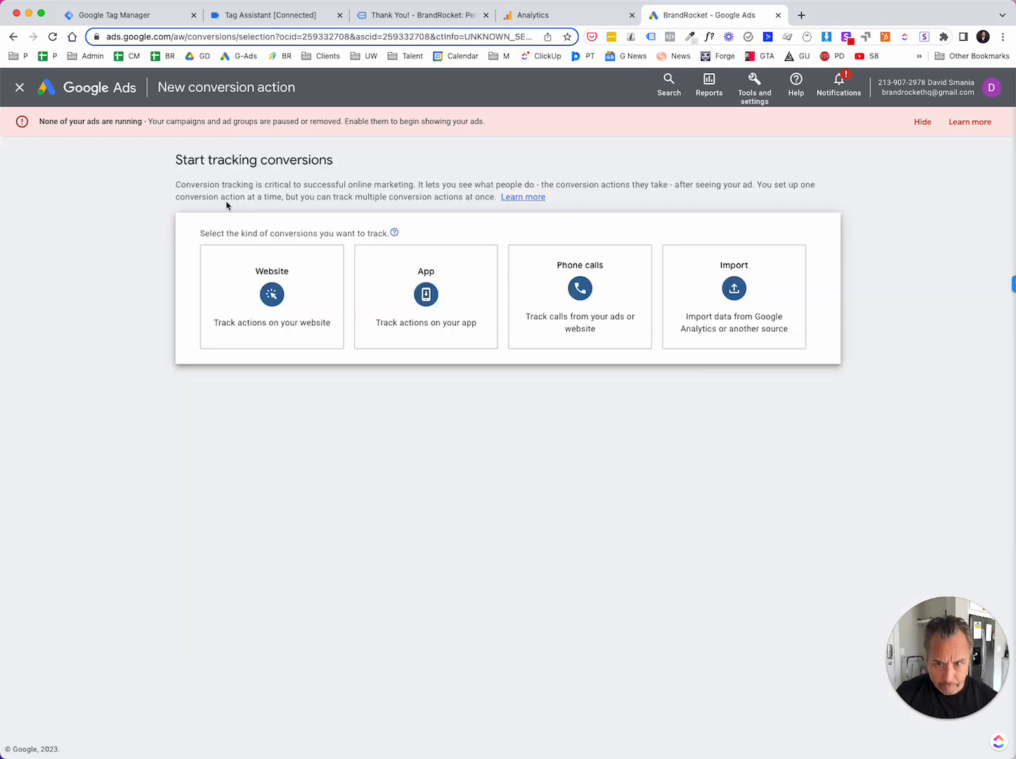
pyautogui.click(731, 298)
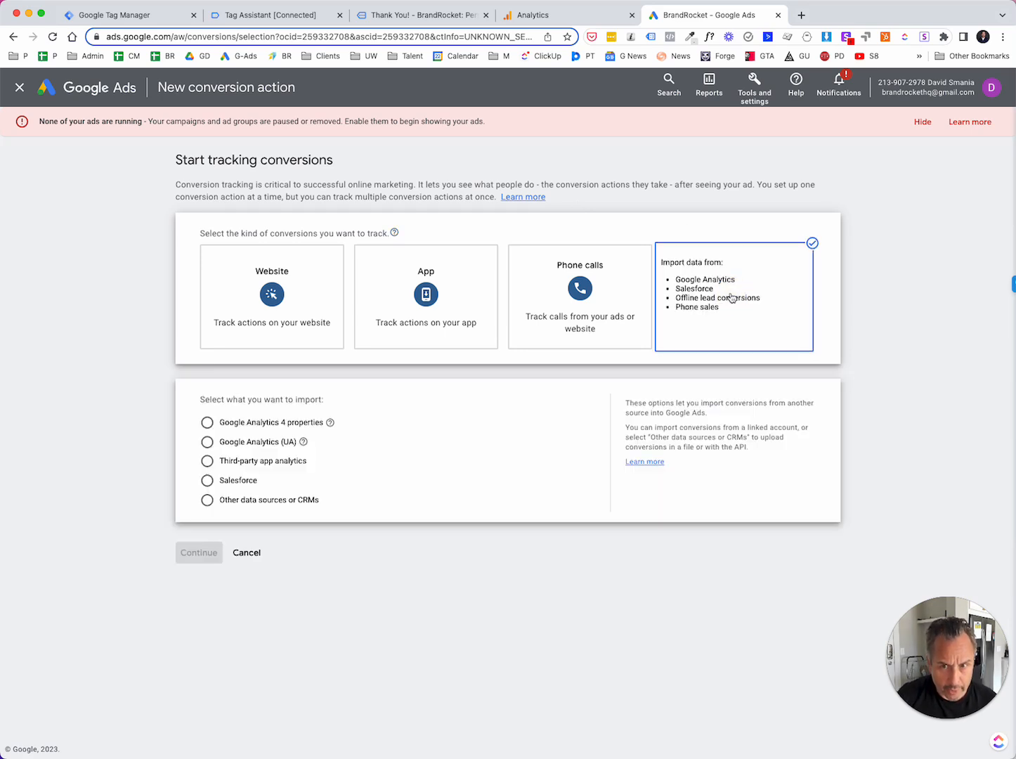
pyautogui.click(207, 422)
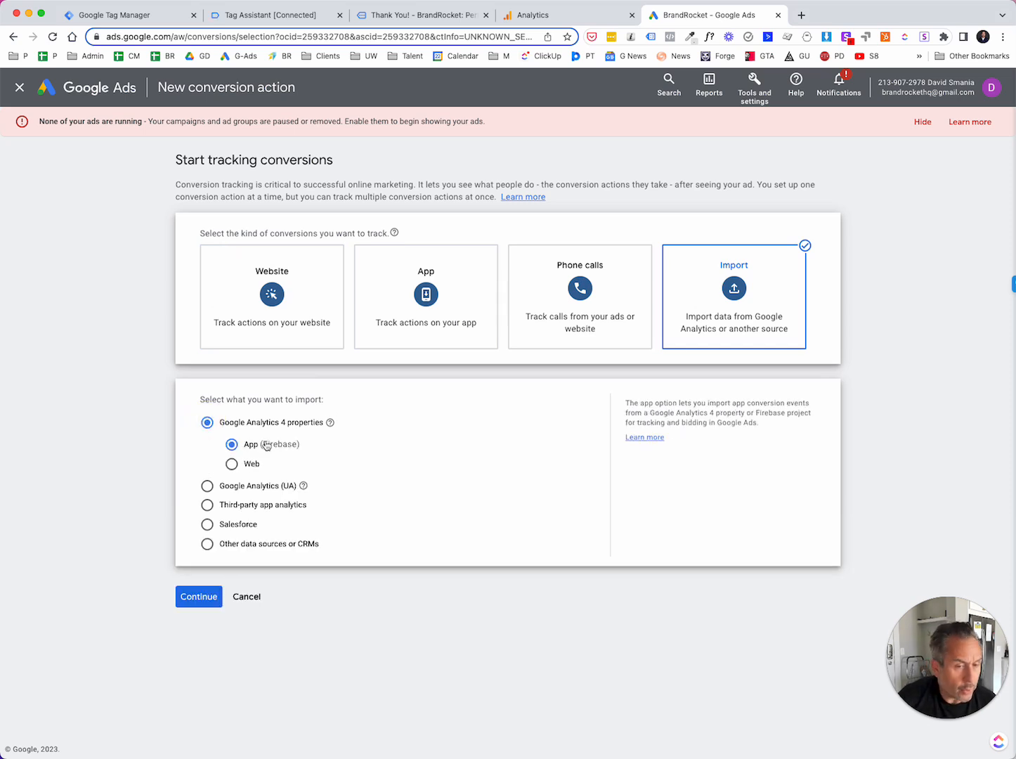
pyautogui.click(231, 464)
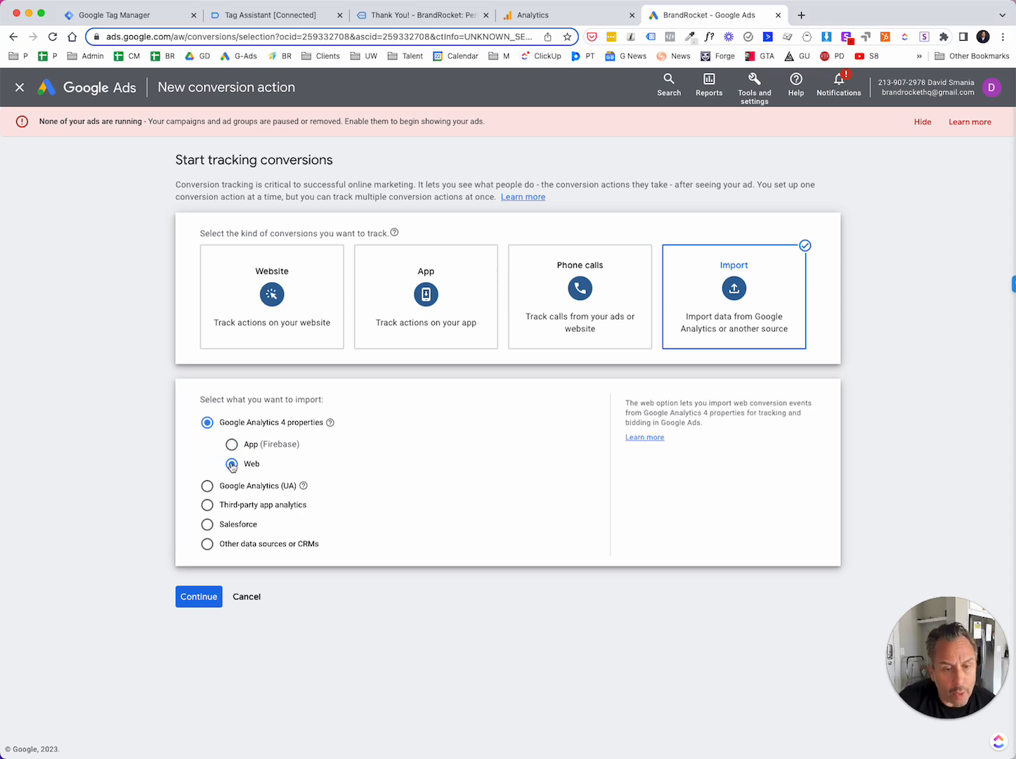
pyautogui.click(204, 601)
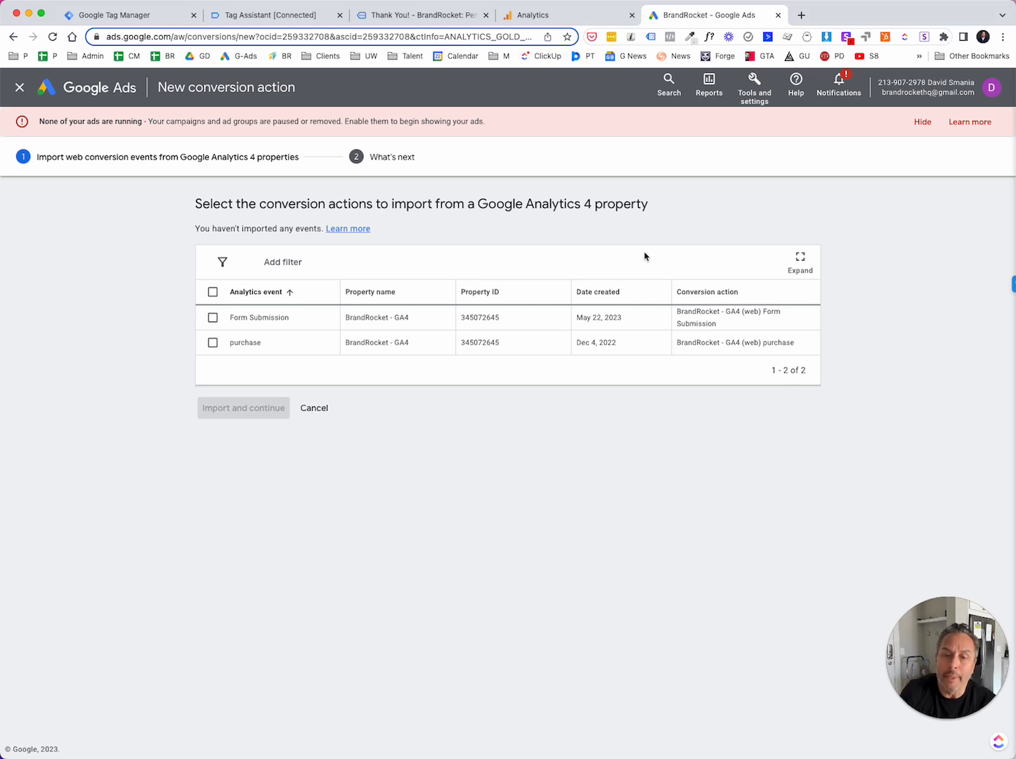
# Step: Import the Form Submission event from the BrandRocket - GA4 property and finish the conversion import
pyautogui.click(212, 318)
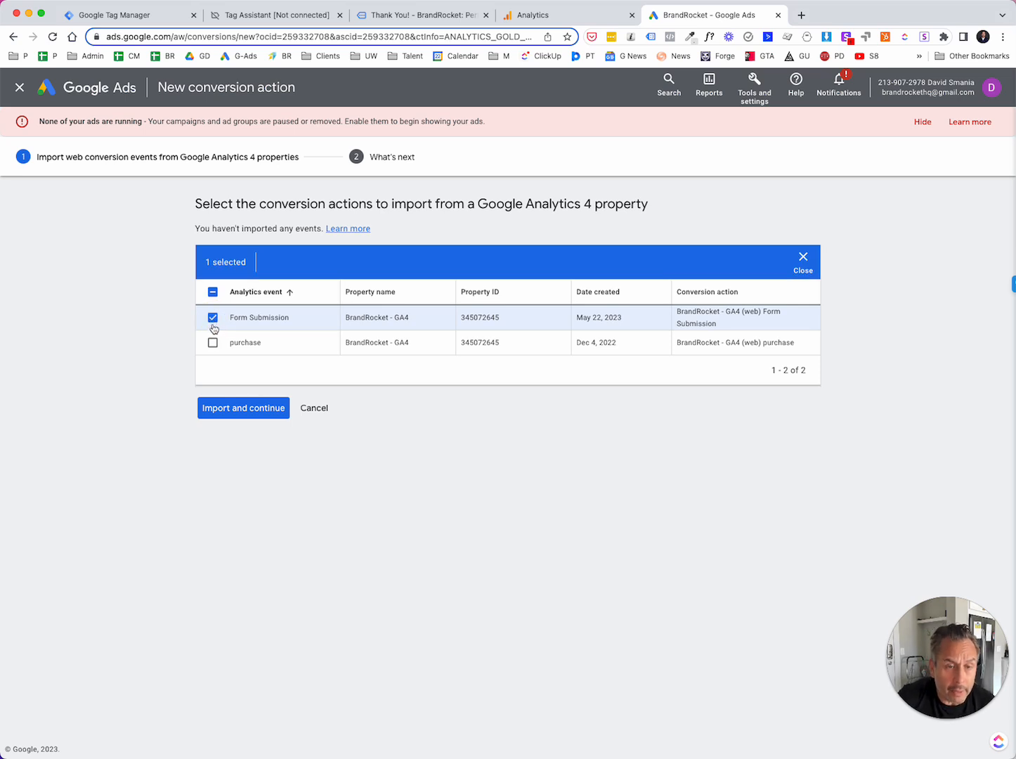
pyautogui.click(270, 408)
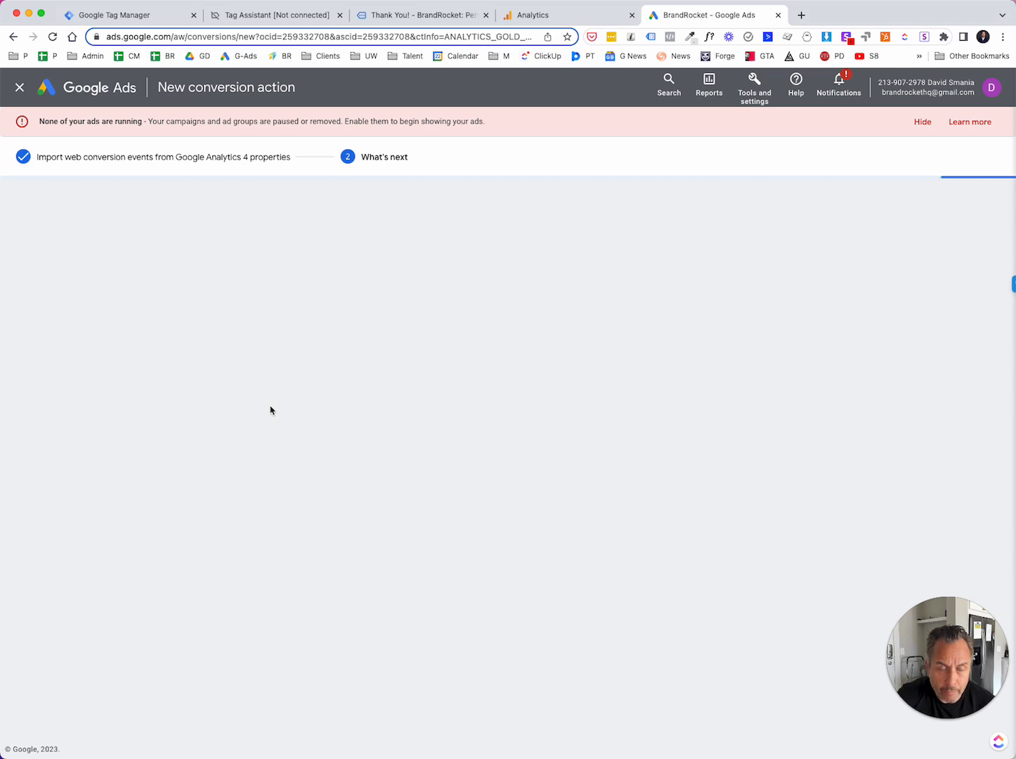
pyautogui.click(226, 416)
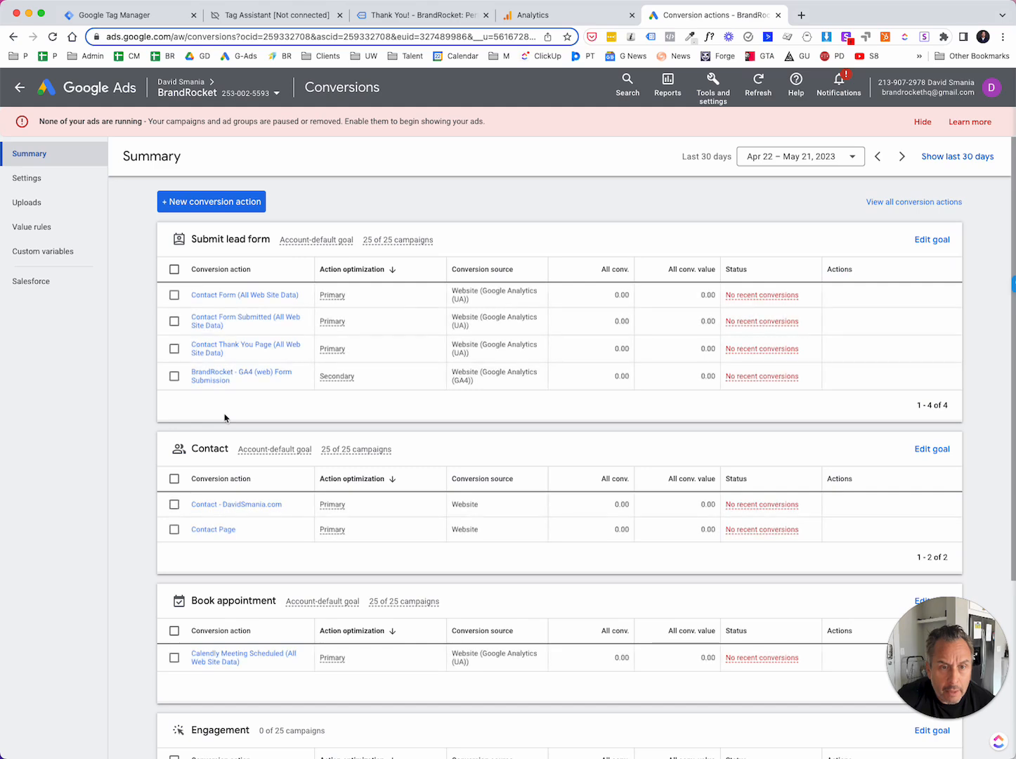
# Step: Set the BrandRocket - GA4 (web) Form Submission conversion to Primary action used for bidding optimization and save its settings
pyautogui.scroll(-2, 263, 385)
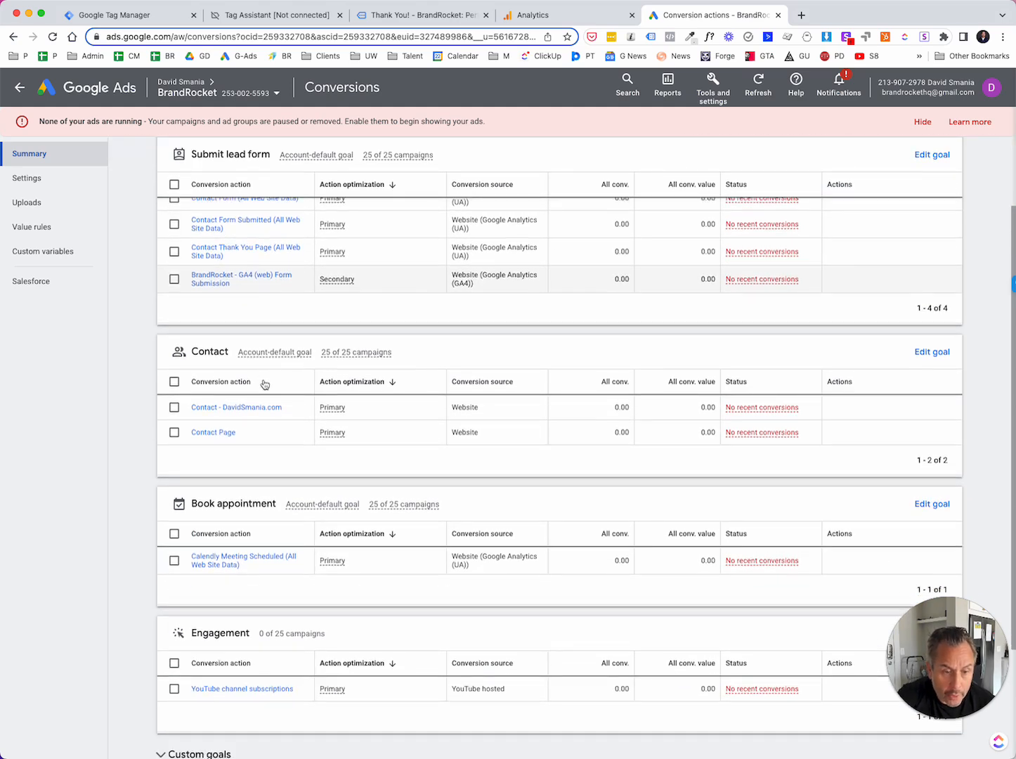
pyautogui.scroll(-2, 263, 385)
pyautogui.scroll(4, 263, 385)
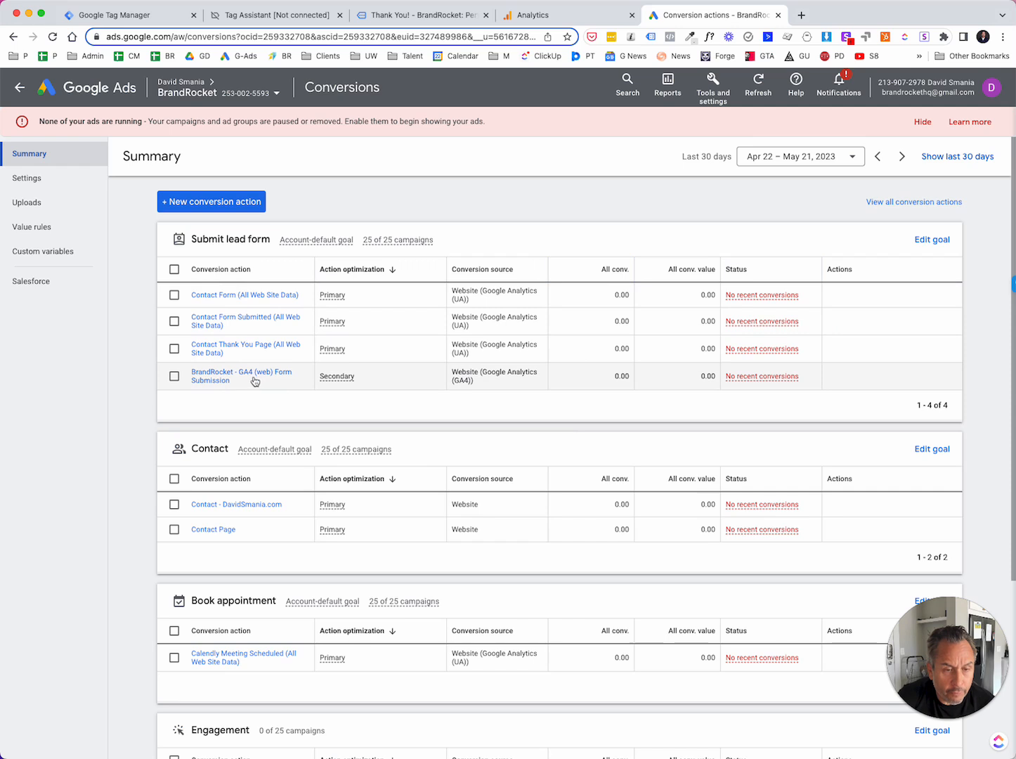
pyautogui.moveTo(343, 382)
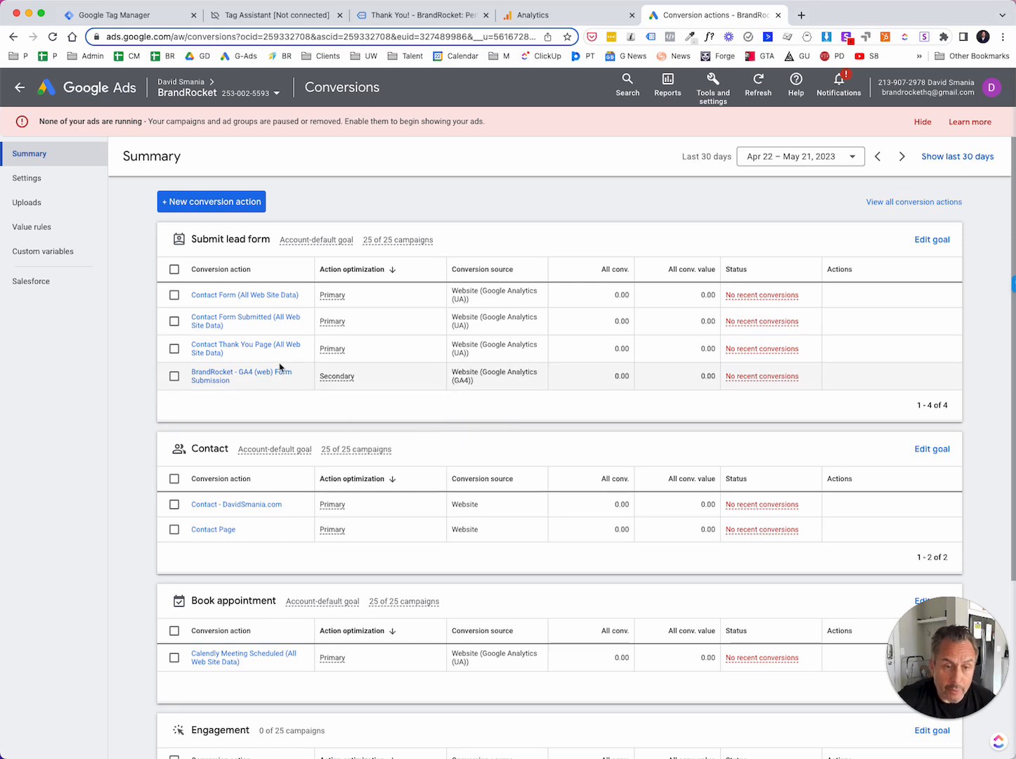
pyautogui.click(220, 374)
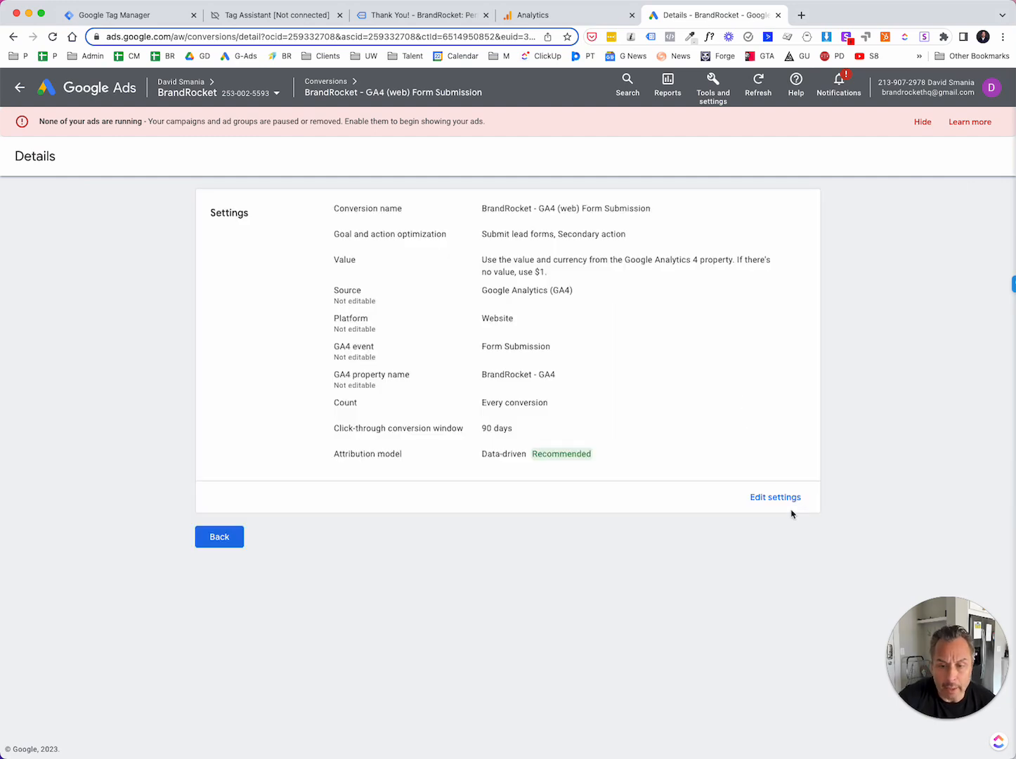
pyautogui.click(776, 497)
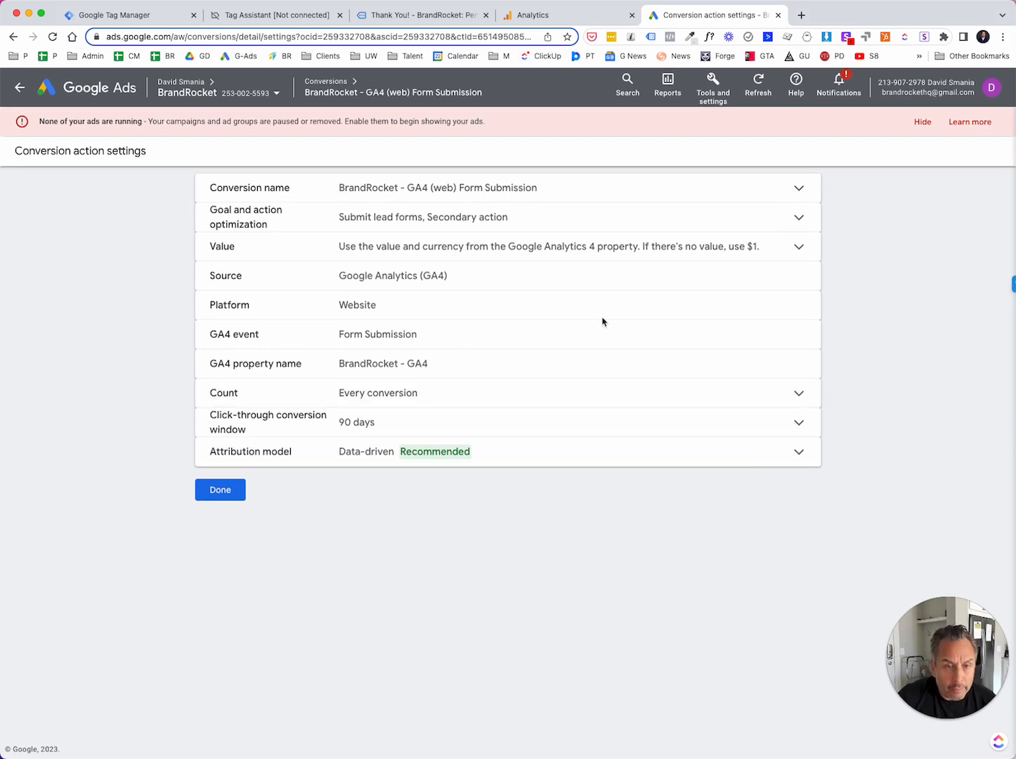
pyautogui.click(526, 210)
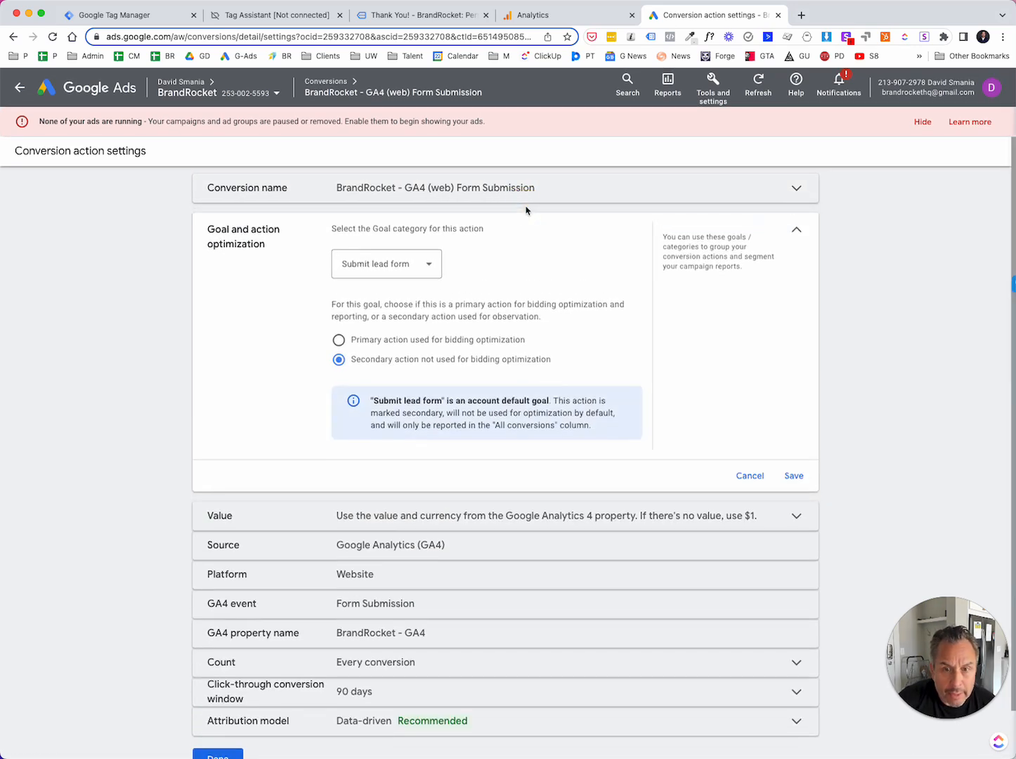
pyautogui.click(339, 341)
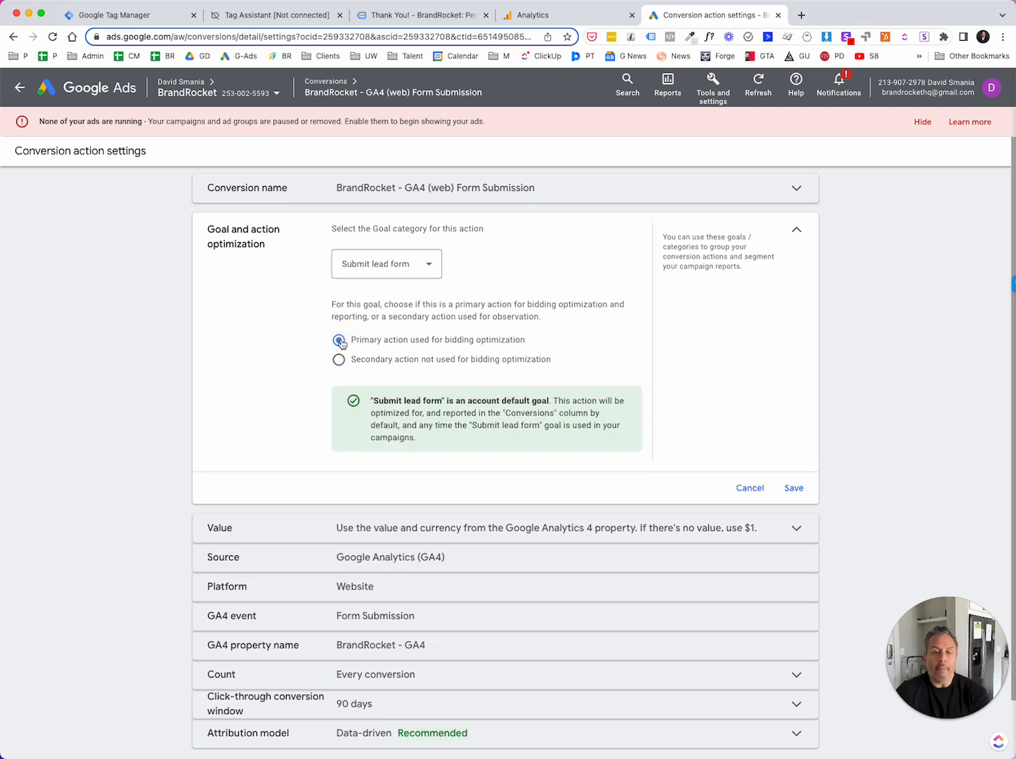
pyautogui.click(798, 490)
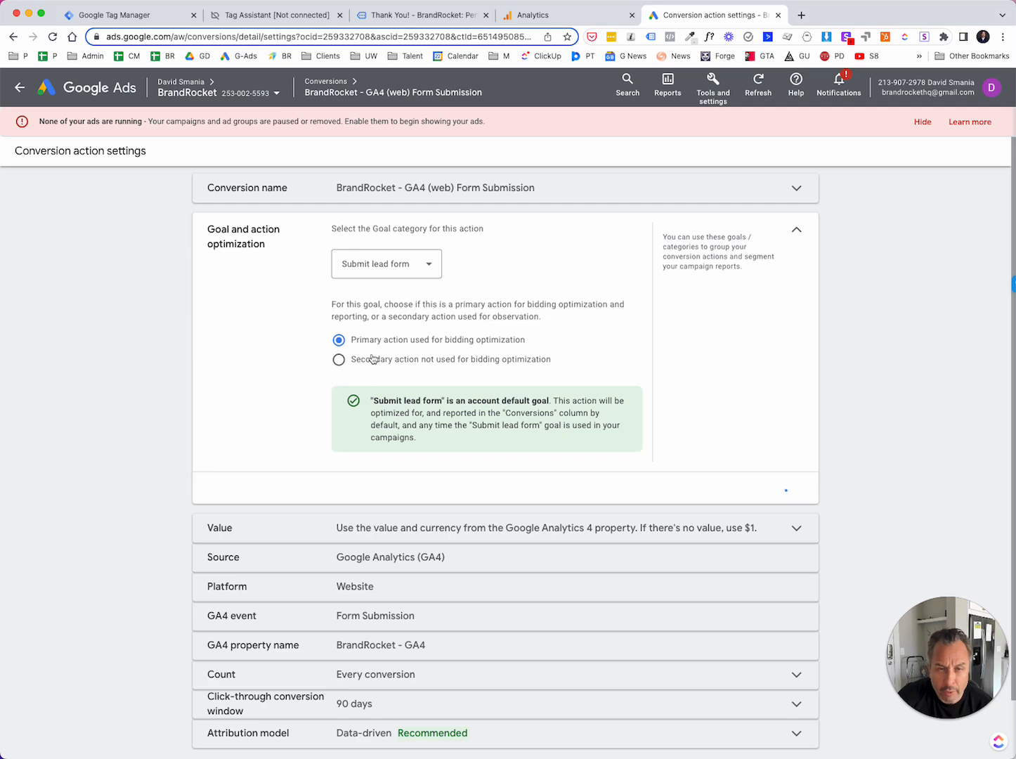
pyautogui.click(221, 490)
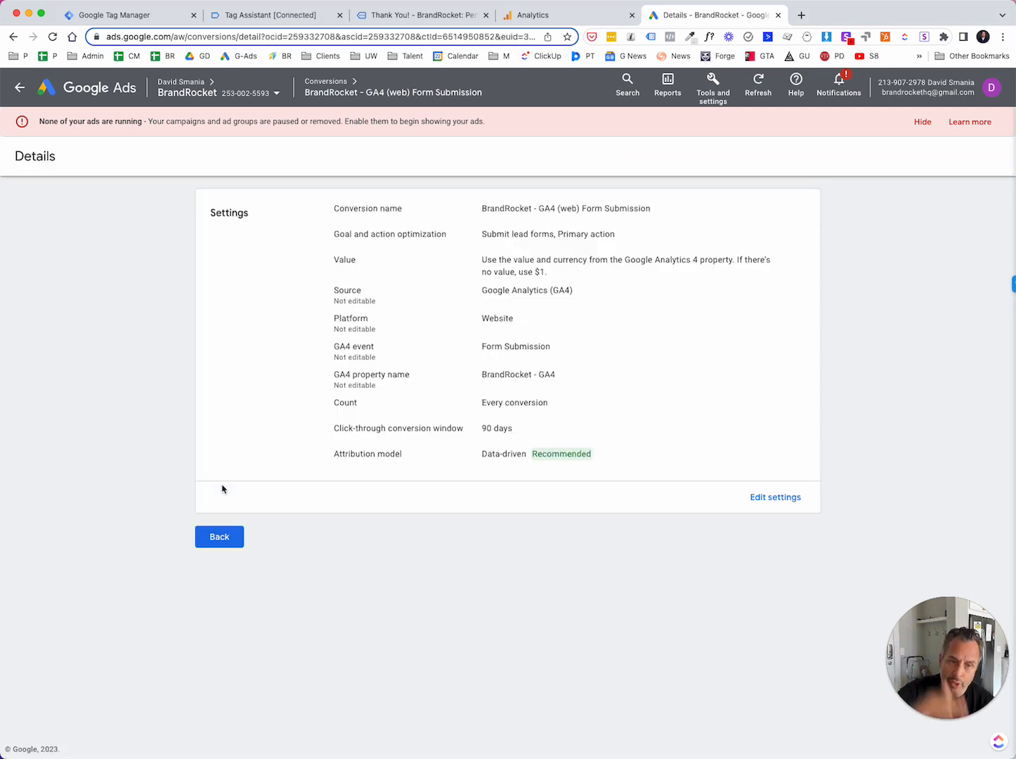
# Step: Review the conversion actions and their sources in the Google Ads conversions summary, and return to the tag list in Google Tag Manager
pyautogui.click(216, 537)
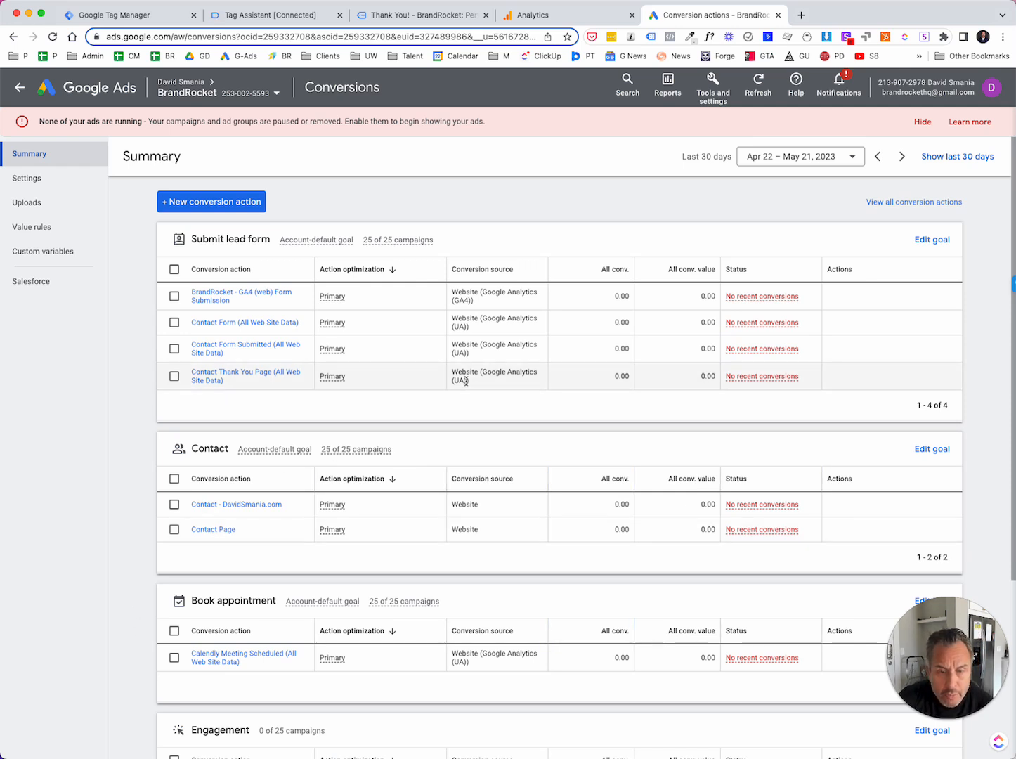
pyautogui.scroll(-3, 494, 380)
pyautogui.scroll(2, 494, 379)
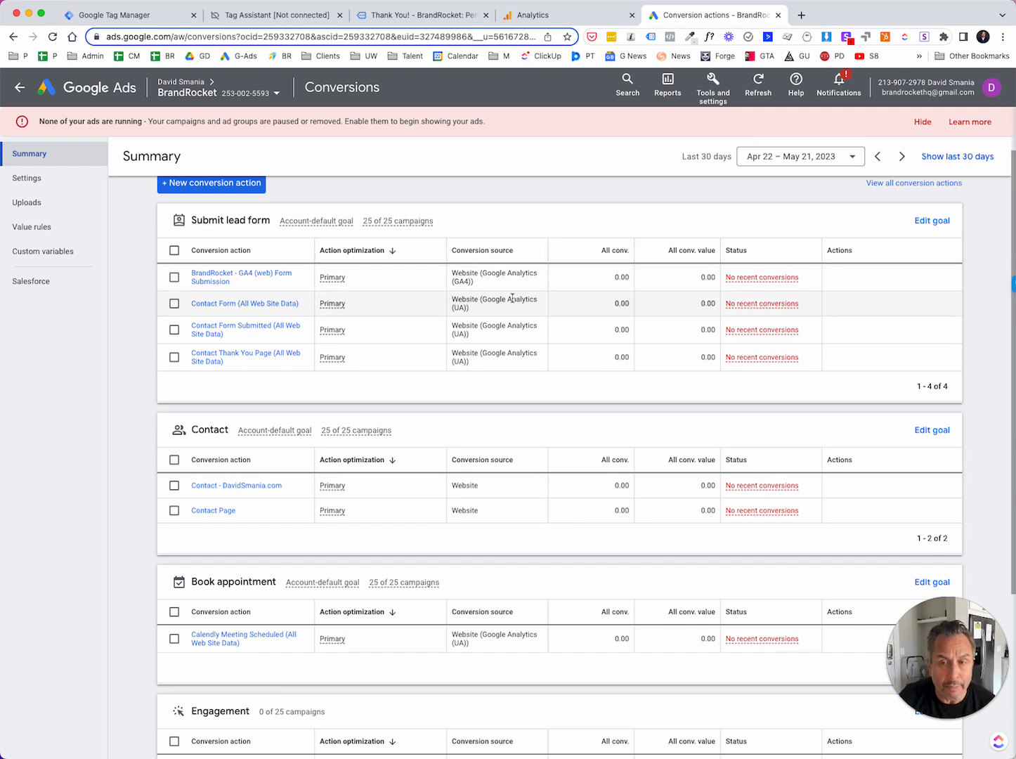
pyautogui.scroll(1, 510, 295)
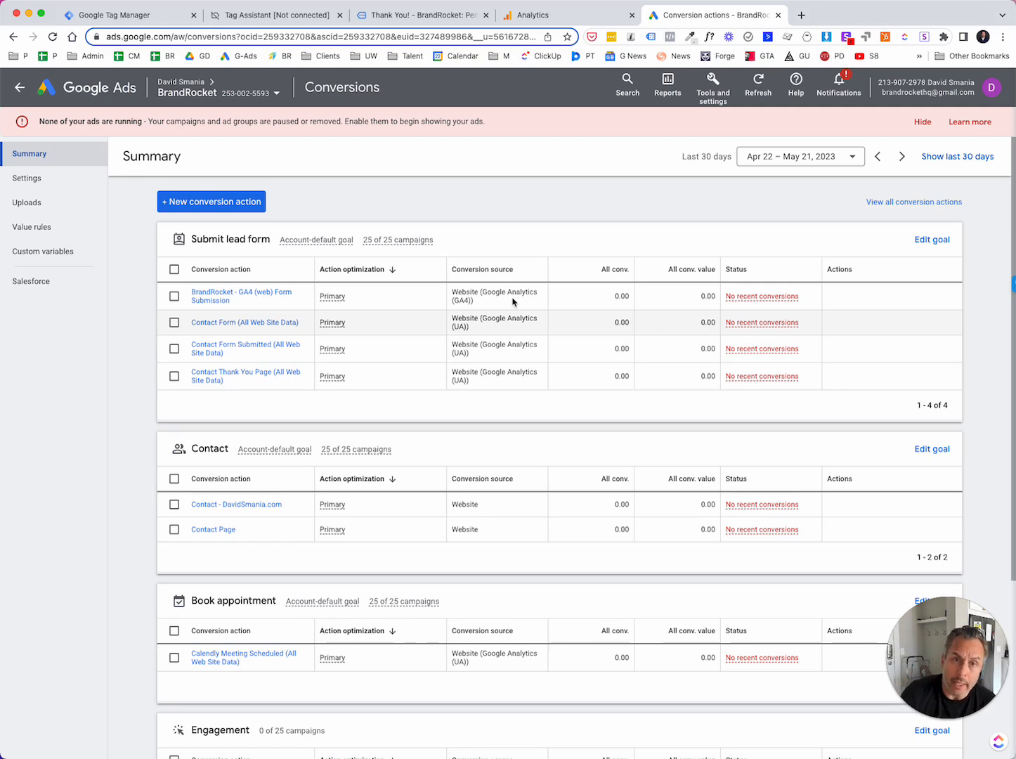
pyautogui.click(117, 20)
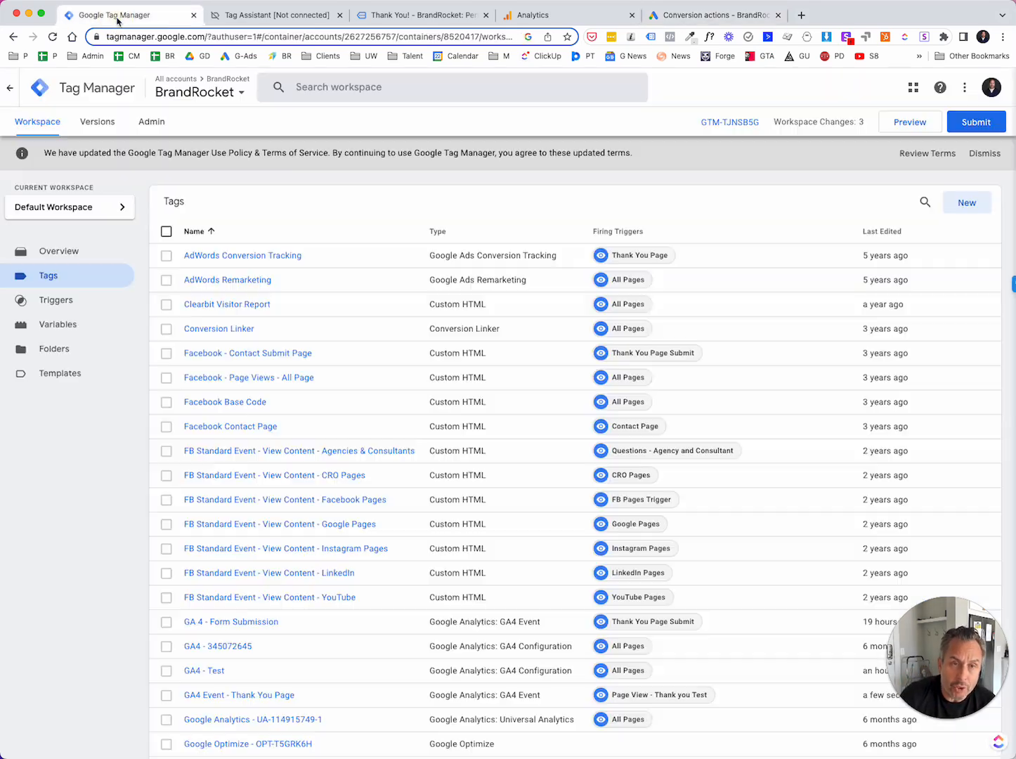